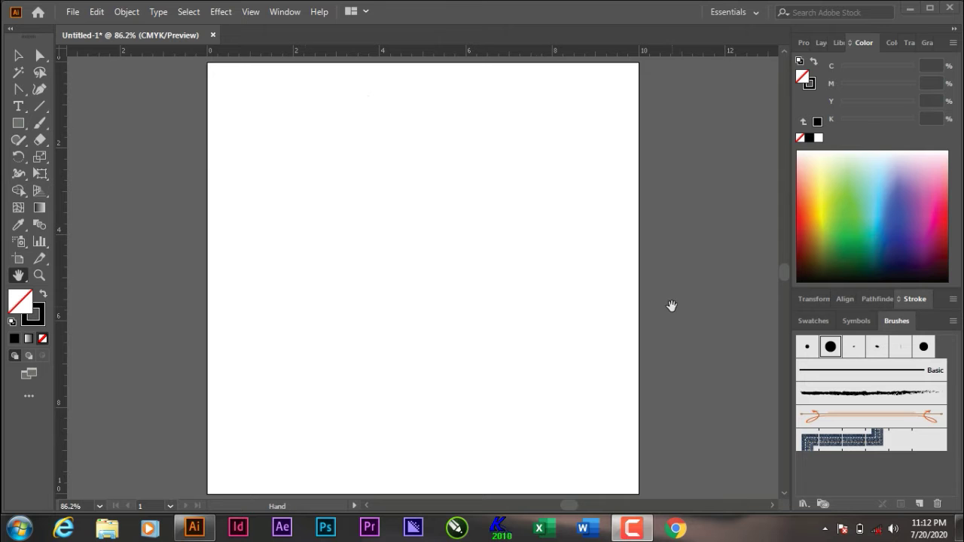
Step: Check the Window panel list, then start and cancel a new brush
{"action": "left_click", "coordinate": [286, 12]}
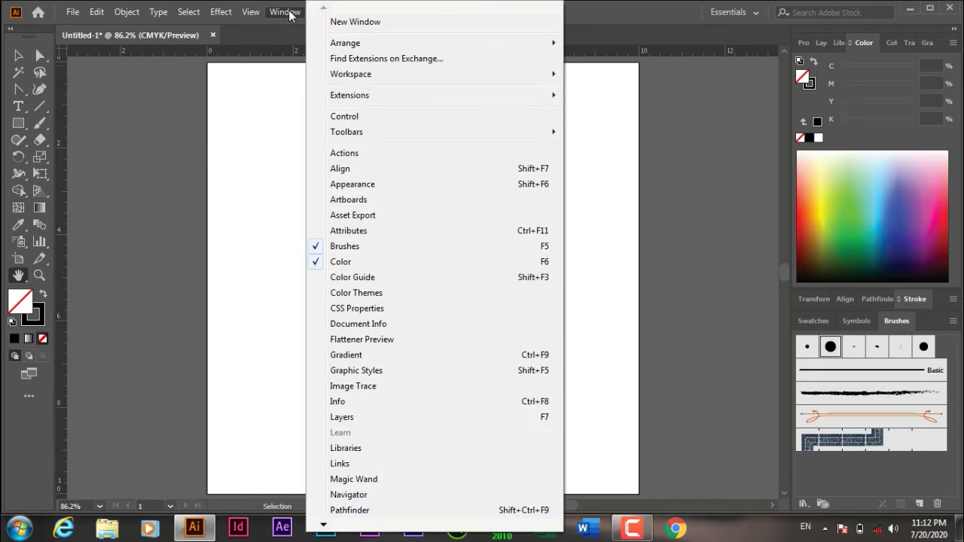
{"action": "left_click", "coordinate": [291, 13]}
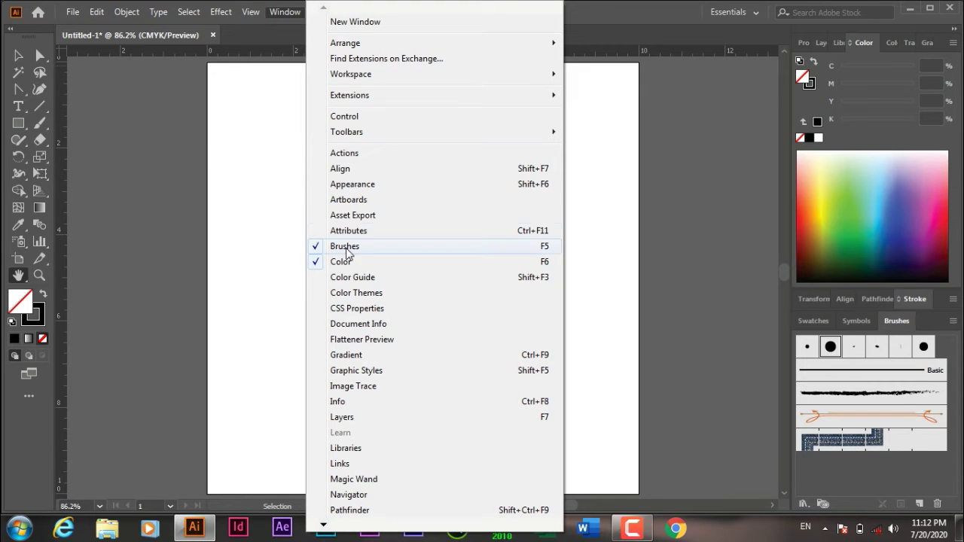
{"action": "left_click", "coordinate": [284, 14]}
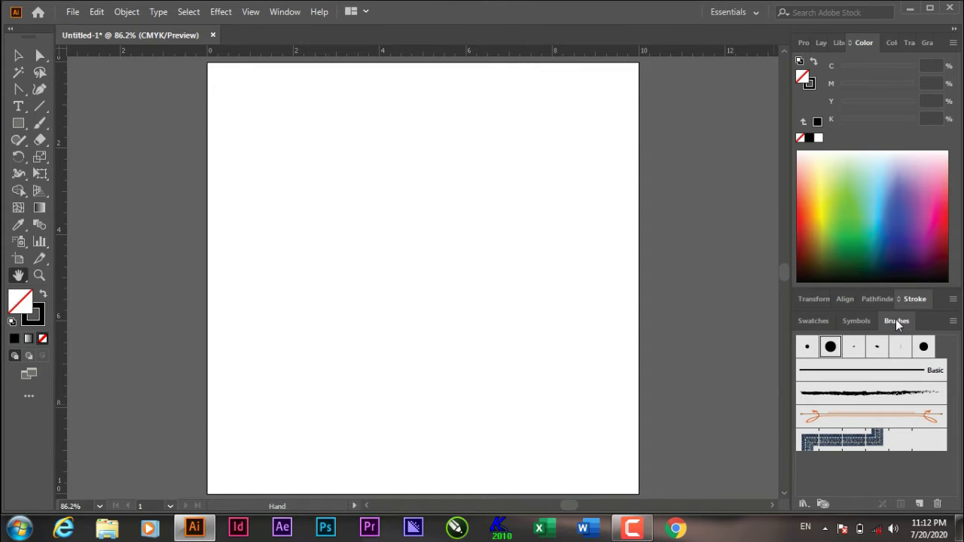
{"action": "left_click", "coordinate": [920, 504]}
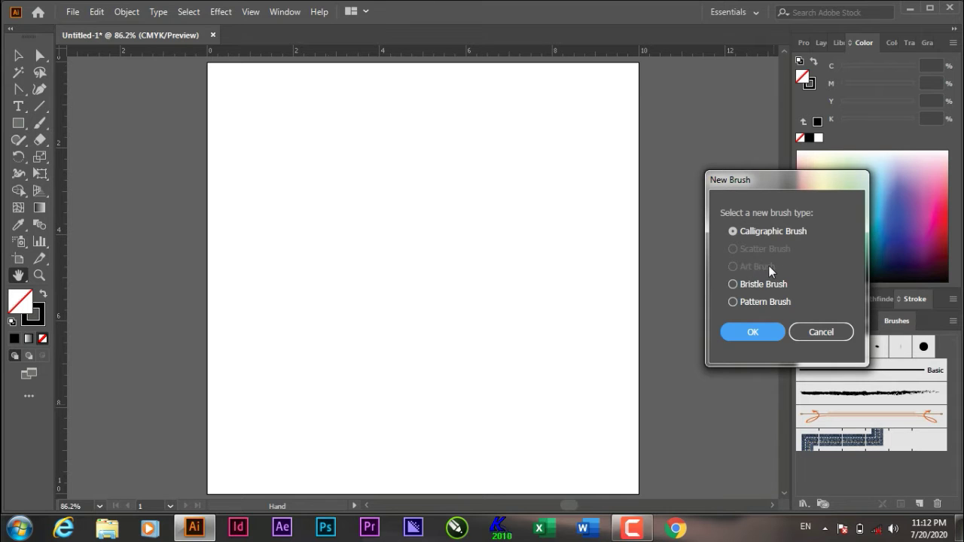
{"action": "left_click", "coordinate": [821, 332]}
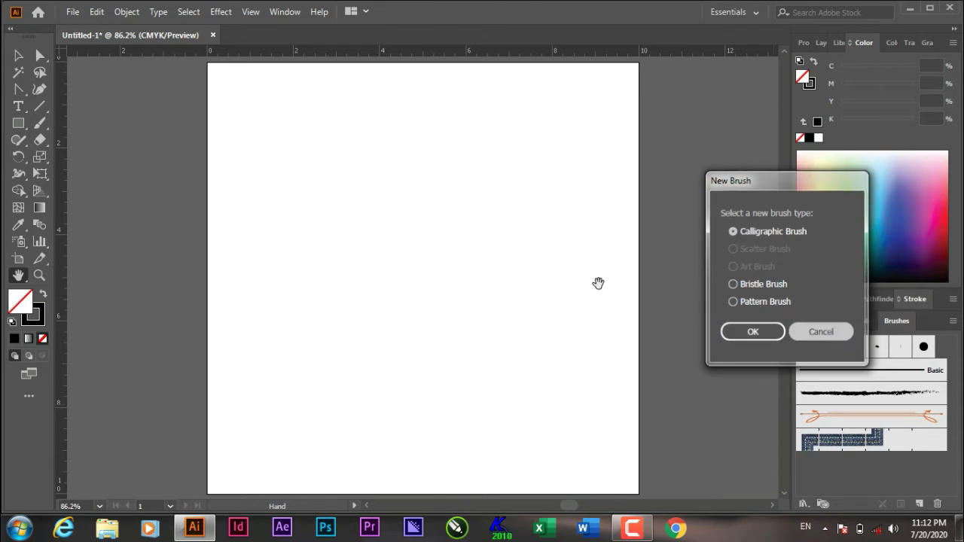
Step: Paint an S-shaped Paintbrush stroke on the artboard's right and select it
{"action": "left_click_drag", "start_coordinate": [18, 123], "coordinate": [67, 195]}
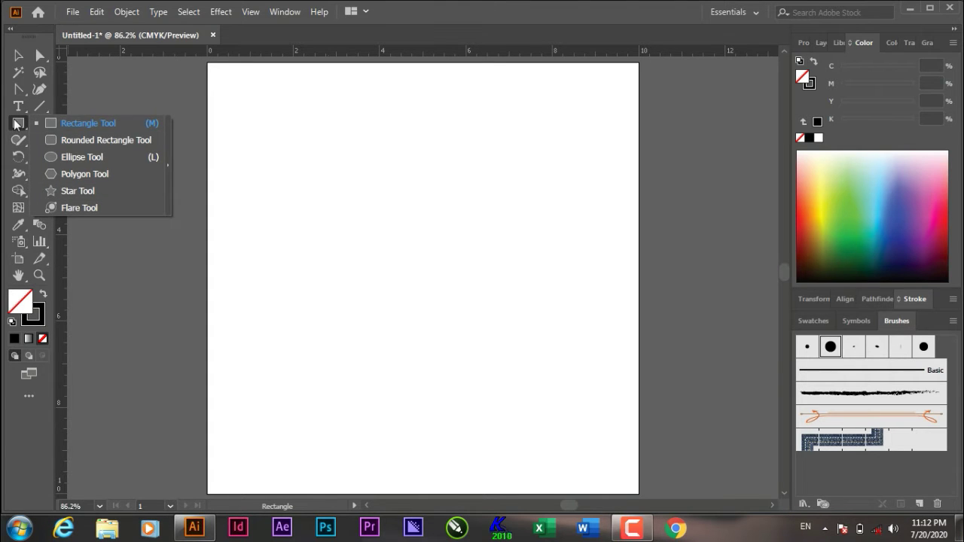
{"action": "left_click_drag", "start_coordinate": [66, 194], "coordinate": [23, 123]}
{"action": "left_click", "coordinate": [39, 122]}
{"action": "left_click", "coordinate": [567, 128]}
{"action": "left_click_drag", "start_coordinate": [568, 143], "coordinate": [513, 284]}
{"action": "left_click", "coordinate": [18, 55]}
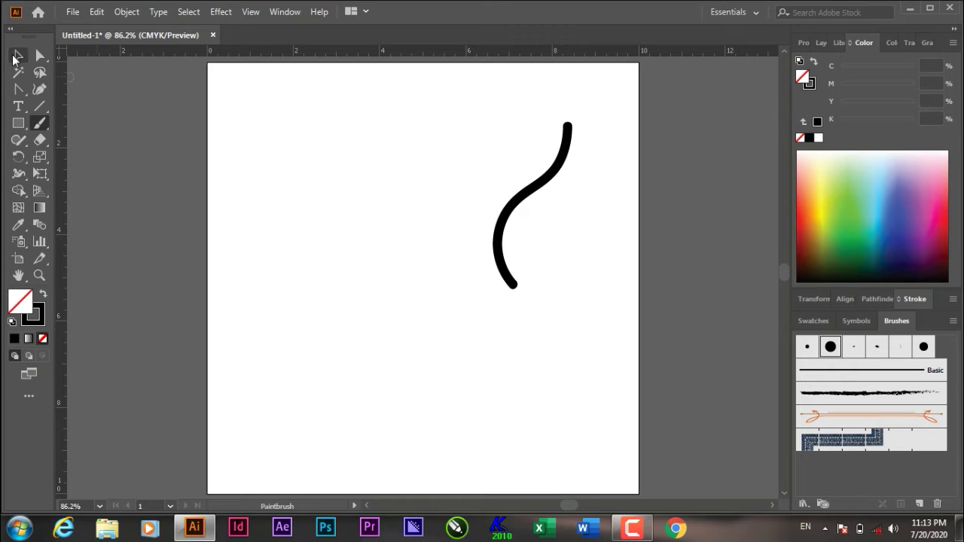
{"action": "left_click_drag", "start_coordinate": [530, 316], "coordinate": [464, 204]}
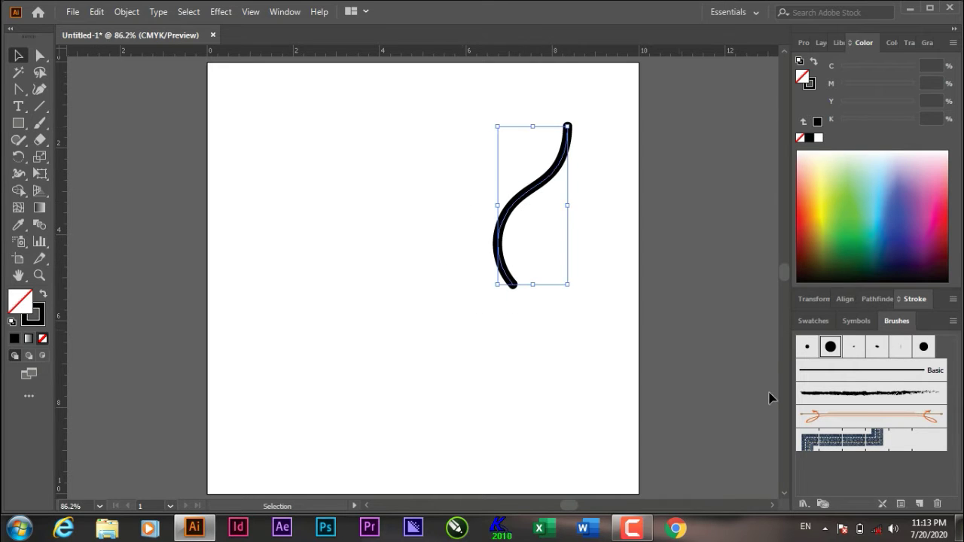
Step: Make the S-curve into a new Art Brush and review its width options
{"action": "left_click", "coordinate": [920, 504]}
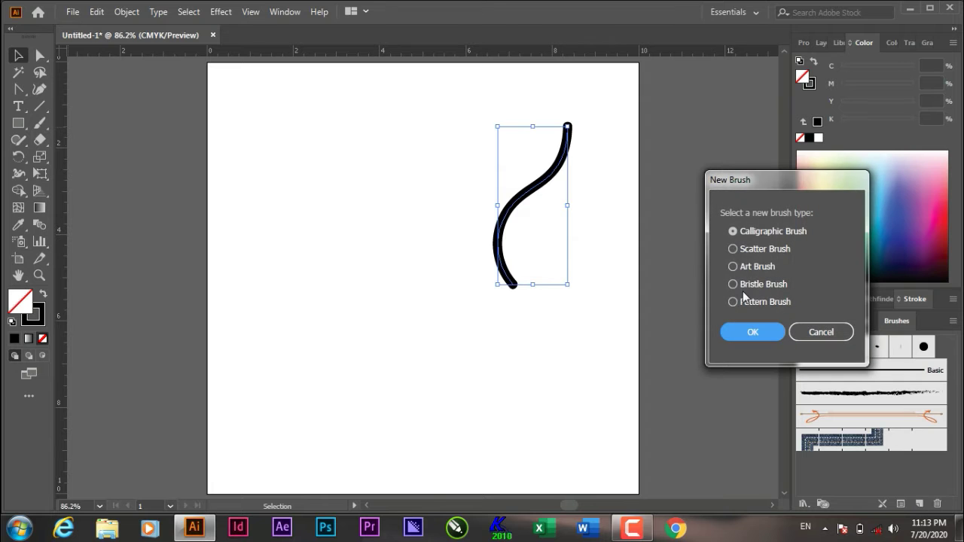
{"action": "left_click", "coordinate": [733, 267]}
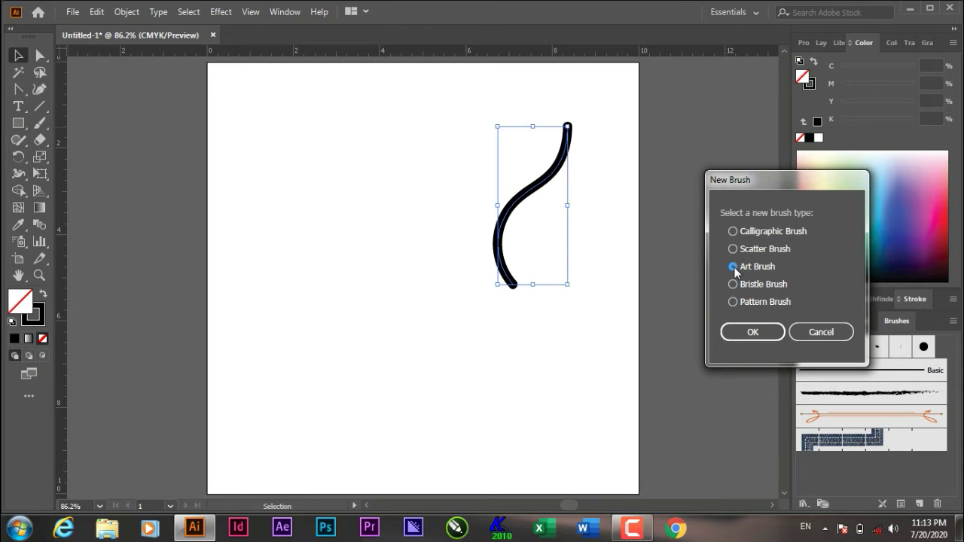
{"action": "left_click", "coordinate": [753, 332]}
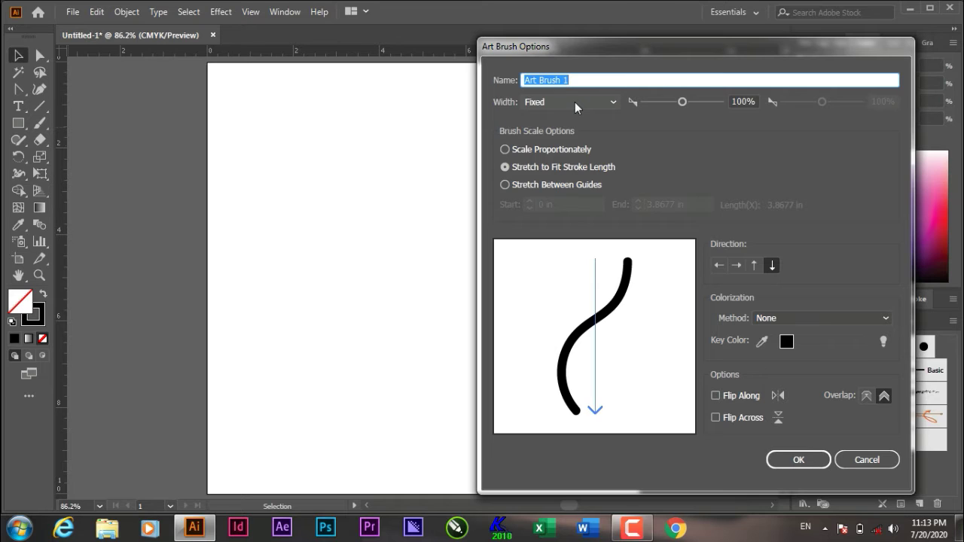
{"action": "left_click", "coordinate": [574, 101]}
Step: Narrow Art Brush 1's width to 34% and dismiss the Windows colour-scheme prompt
{"action": "left_click", "coordinate": [611, 105]}
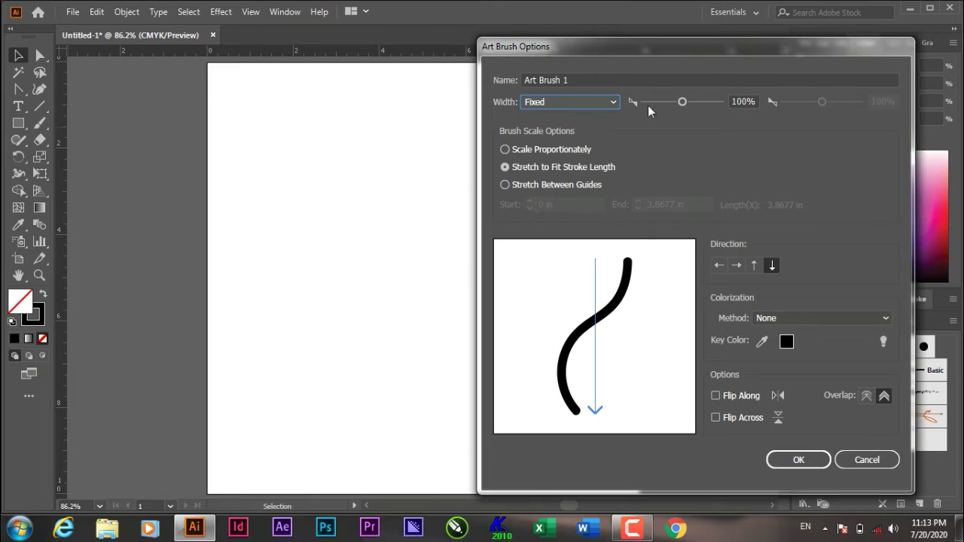
{"action": "left_click_drag", "start_coordinate": [683, 101], "coordinate": [658, 101]}
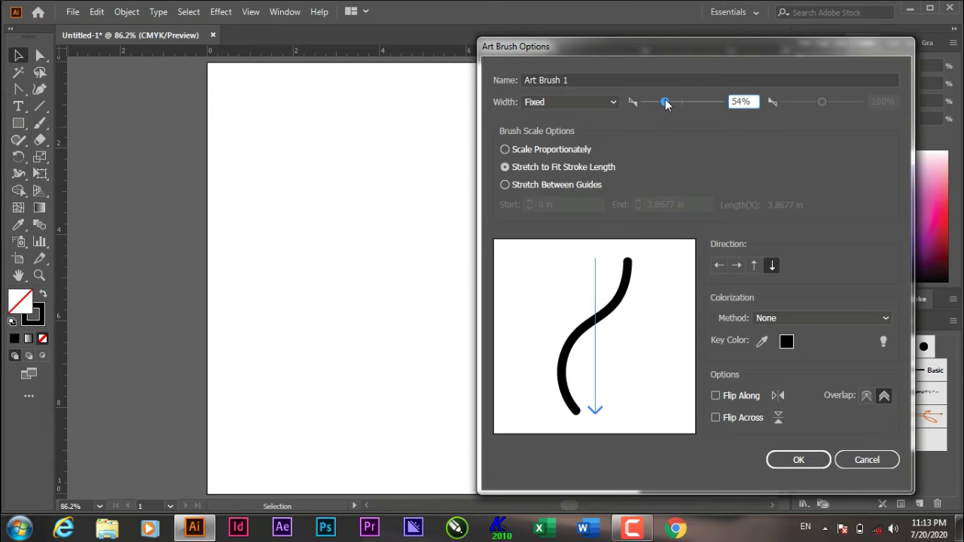
{"action": "mouse_move", "coordinate": [658, 101]}
{"action": "left_mouse_down"}
{"action": "mouse_move", "coordinate": [692, 103]}
{"action": "mouse_move", "coordinate": [658, 101]}
{"action": "left_mouse_up"}
{"action": "left_click", "coordinate": [505, 149]}
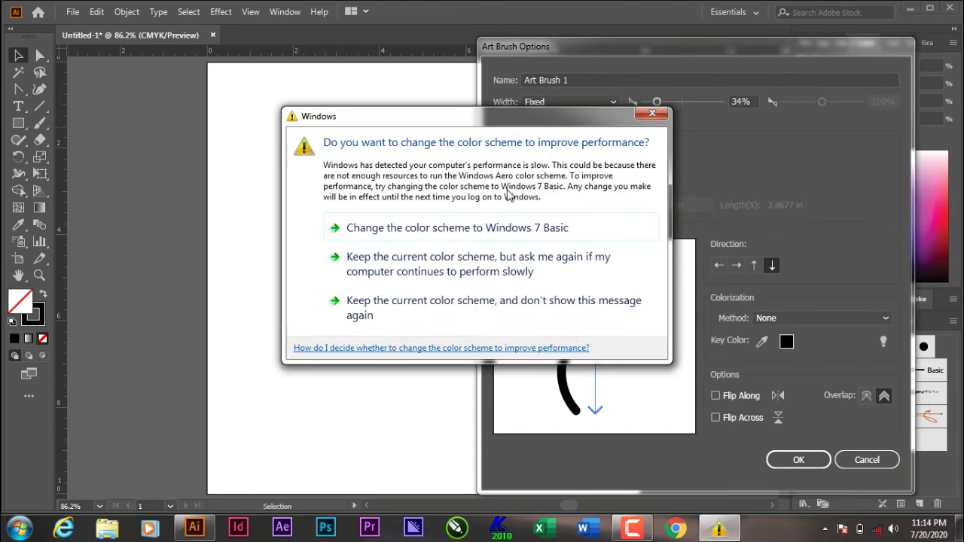
{"action": "left_click", "coordinate": [650, 115]}
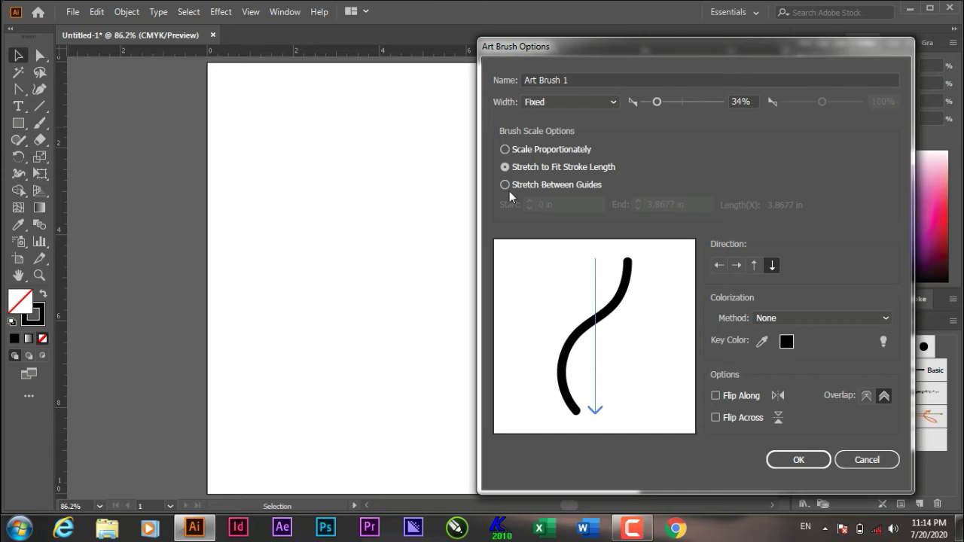
Step: Switch Art Brush 1 to Stretch Between Guides and adjust the guide Start and End values
{"action": "left_click", "coordinate": [504, 186]}
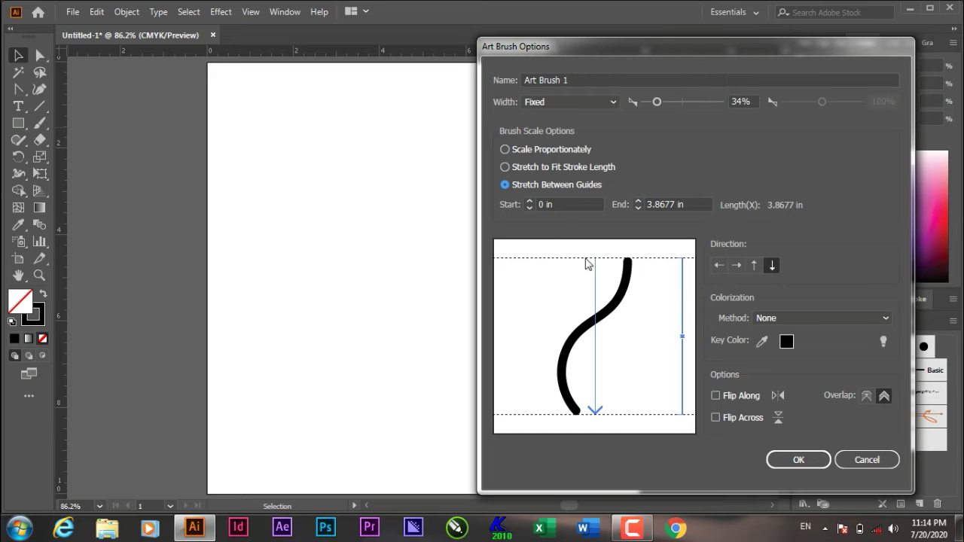
{"action": "left_click", "coordinate": [530, 204]}
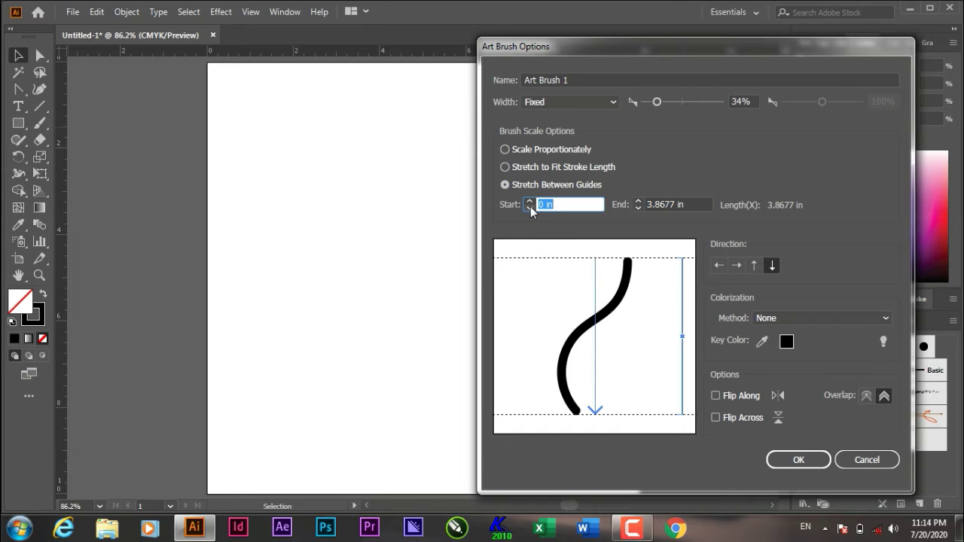
{"action": "left_click", "coordinate": [530, 203]}
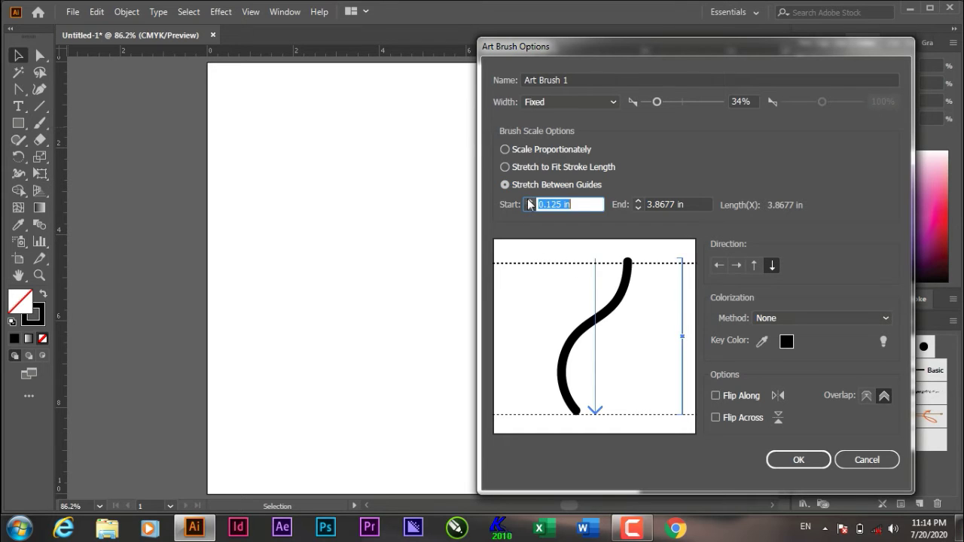
{"action": "left_click", "coordinate": [638, 207]}
{"action": "left_click", "coordinate": [639, 208]}
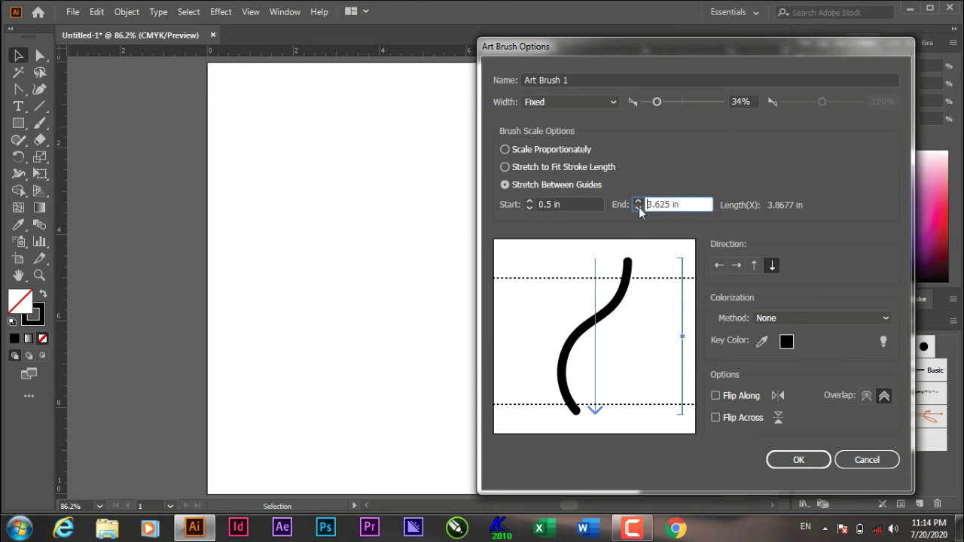
{"action": "left_click", "coordinate": [637, 208]}
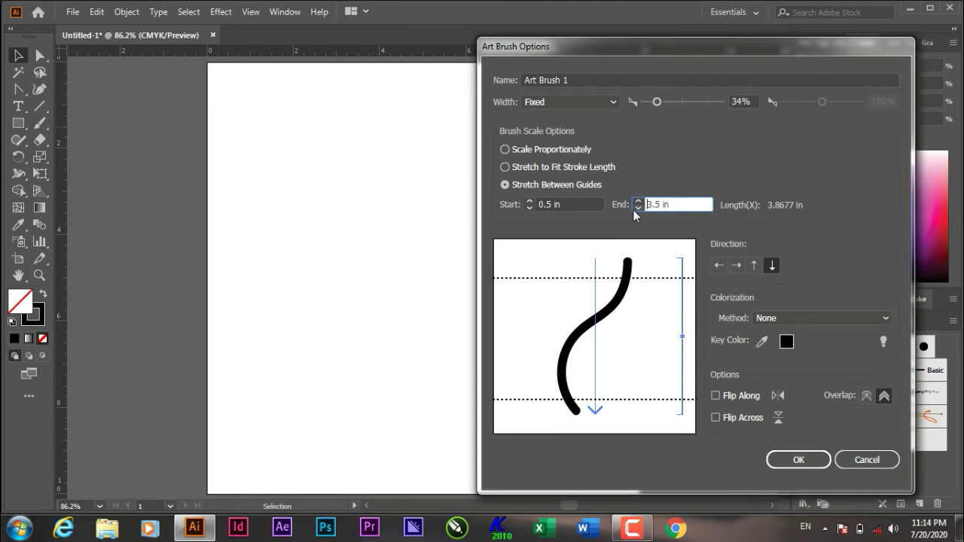
{"action": "left_click", "coordinate": [637, 209]}
{"action": "left_click", "coordinate": [637, 209]}
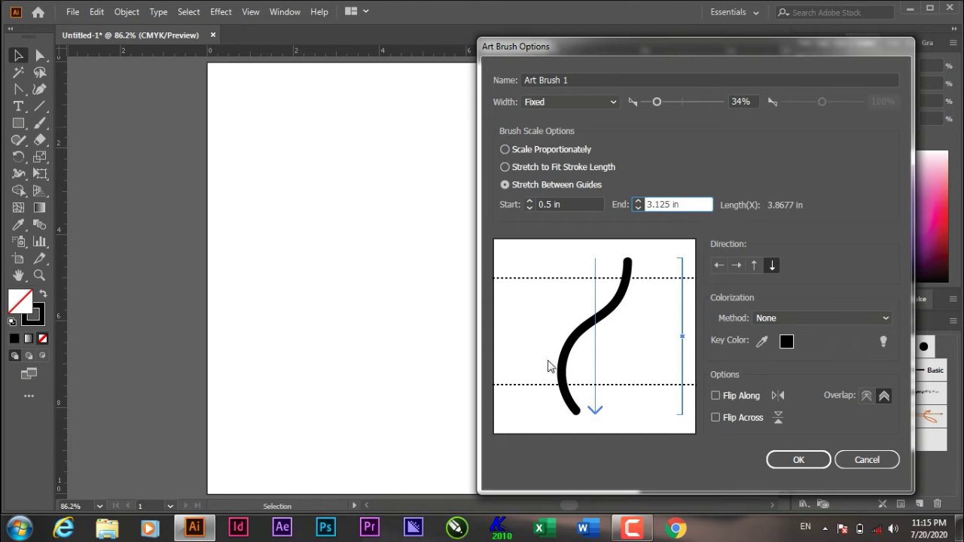
Step: Set the art brush direction to run top to bottom
{"action": "left_click", "coordinate": [721, 265]}
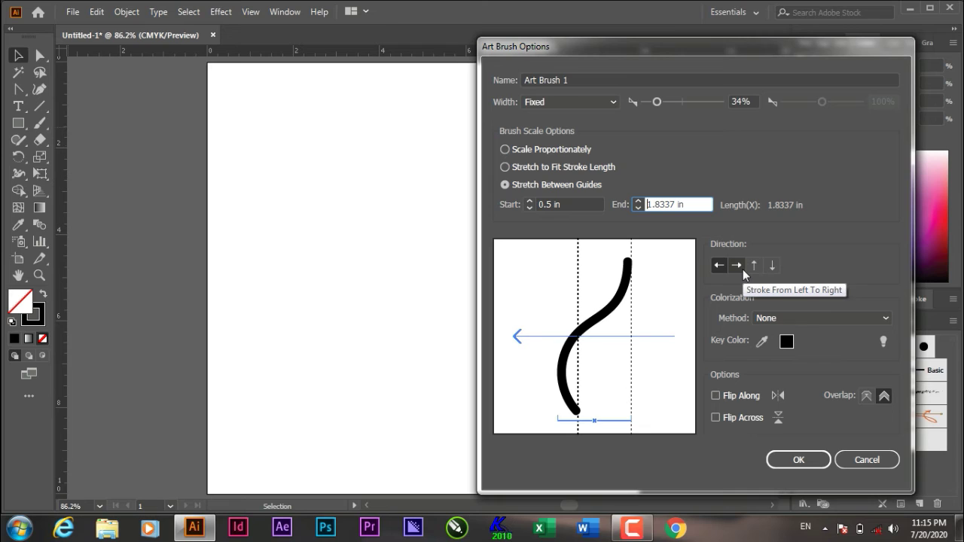
{"action": "left_click", "coordinate": [739, 263]}
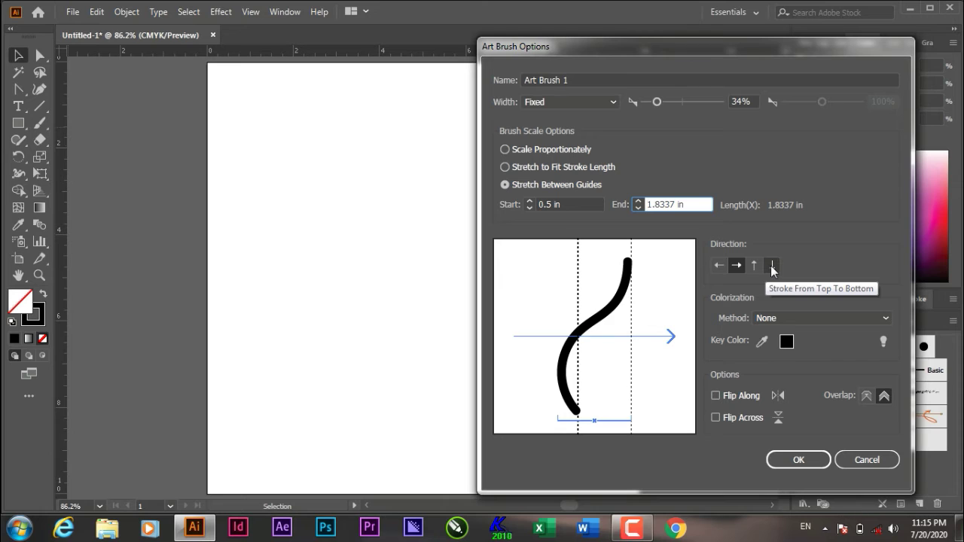
{"action": "left_click", "coordinate": [772, 266]}
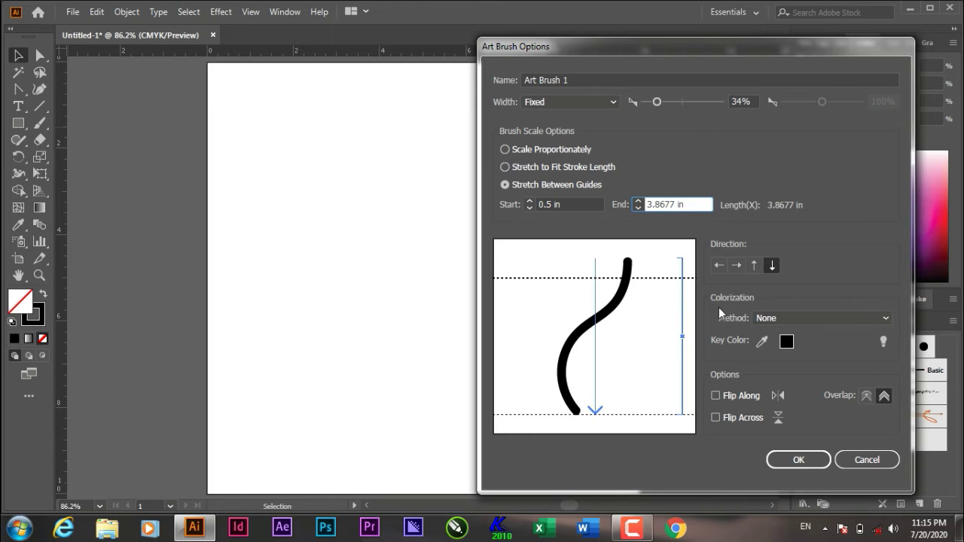
Step: Keep Colorization at None, check the tips, leave Flip Along off, and confirm Art Brush 1
{"action": "left_click", "coordinate": [861, 320]}
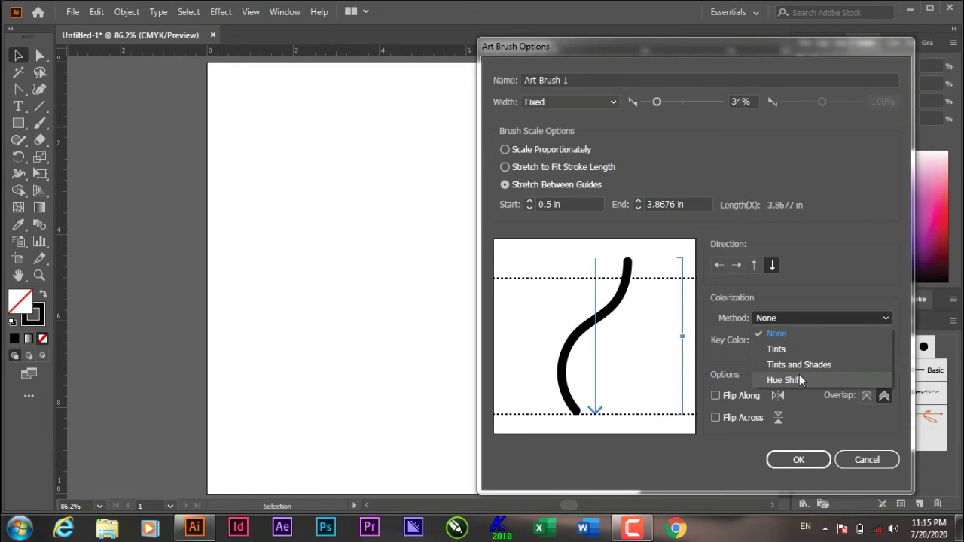
{"action": "left_click", "coordinate": [796, 317]}
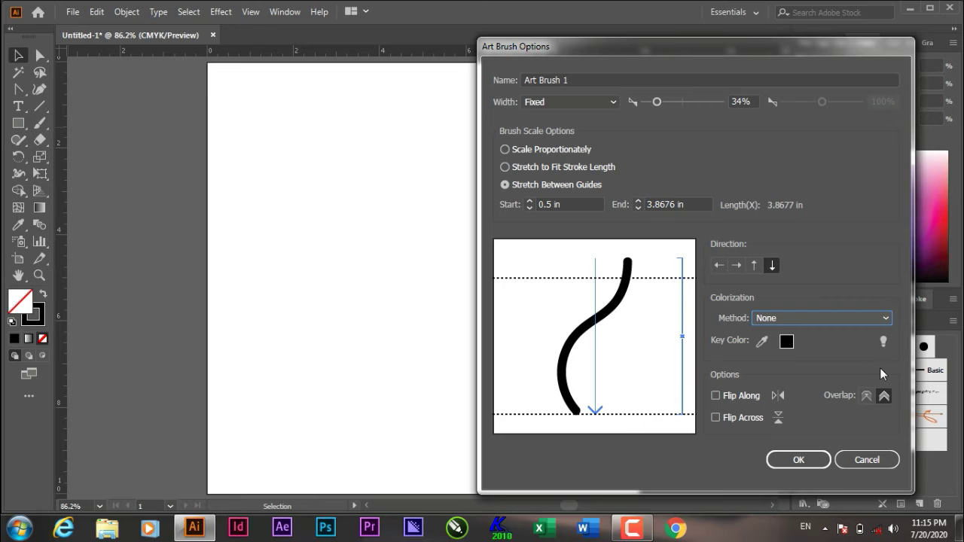
{"action": "left_click", "coordinate": [884, 341]}
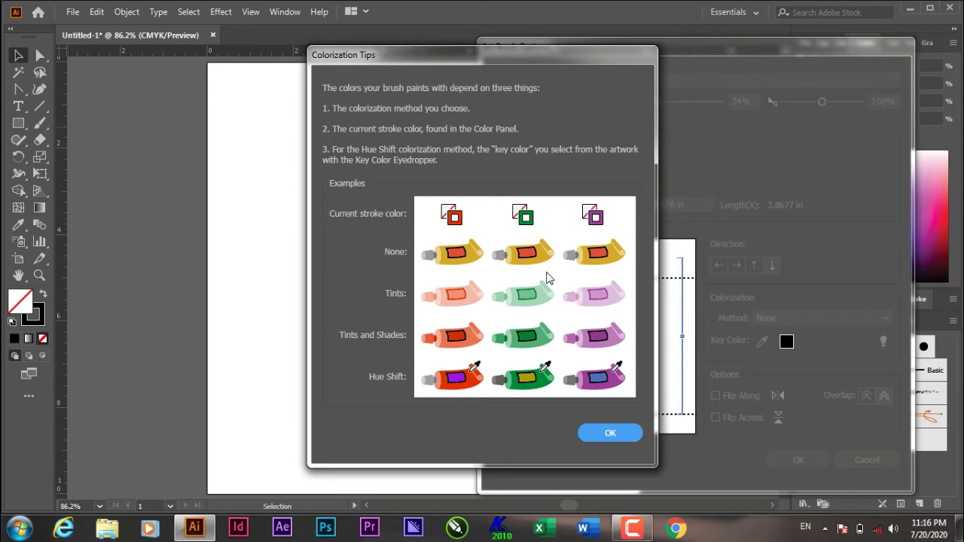
{"action": "left_click", "coordinate": [609, 434]}
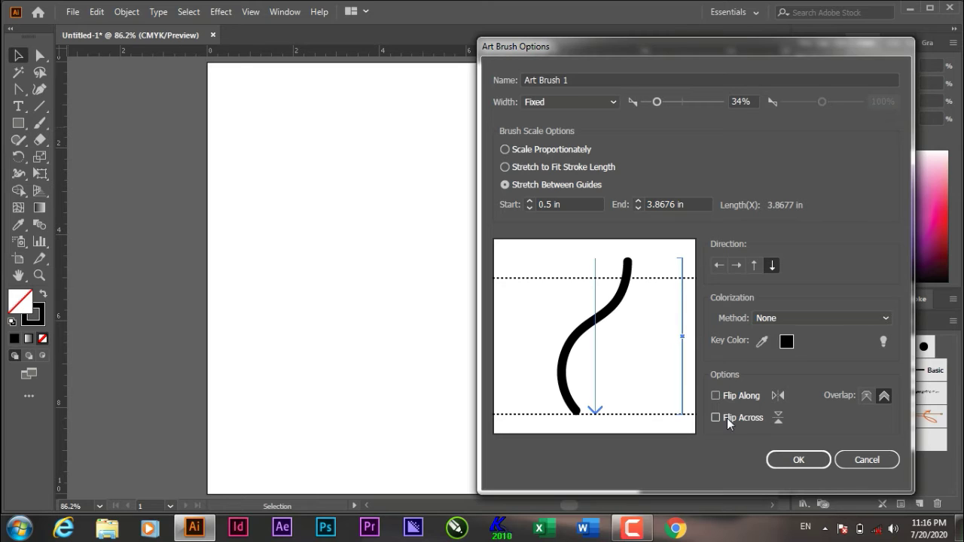
{"action": "left_click", "coordinate": [715, 396]}
{"action": "left_click", "coordinate": [716, 401]}
{"action": "left_click", "coordinate": [799, 460]}
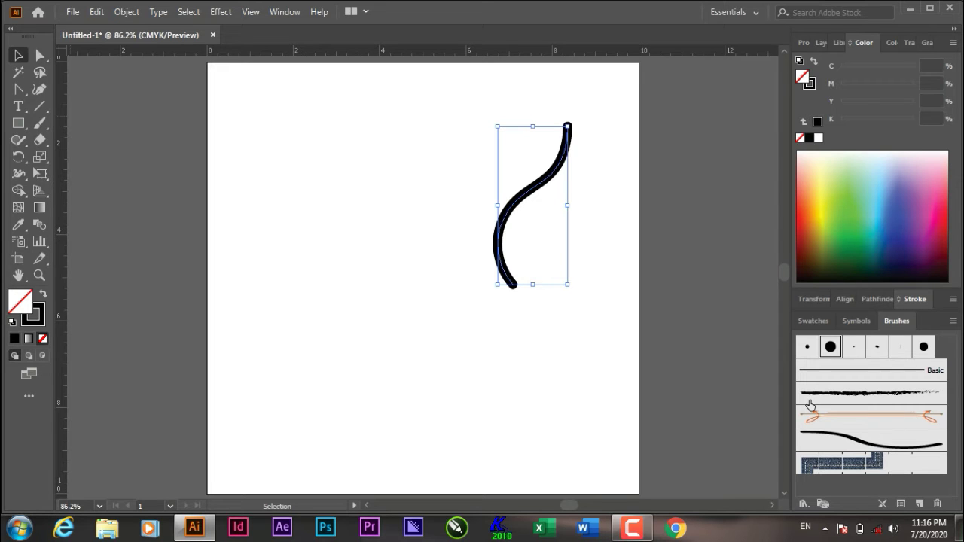
Step: Apply Art Brush 1 to the curve, nudge it, then select and delete it
{"action": "left_click", "coordinate": [865, 440]}
{"action": "left_click", "coordinate": [591, 379]}
{"action": "left_click_drag", "start_coordinate": [566, 176], "coordinate": [588, 159]}
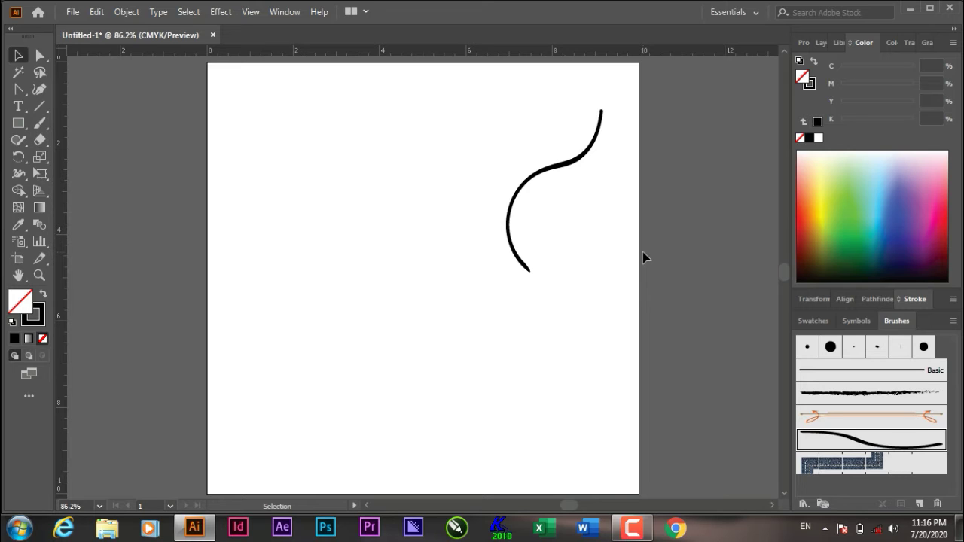
{"action": "left_click_drag", "start_coordinate": [605, 326], "coordinate": [405, 144]}
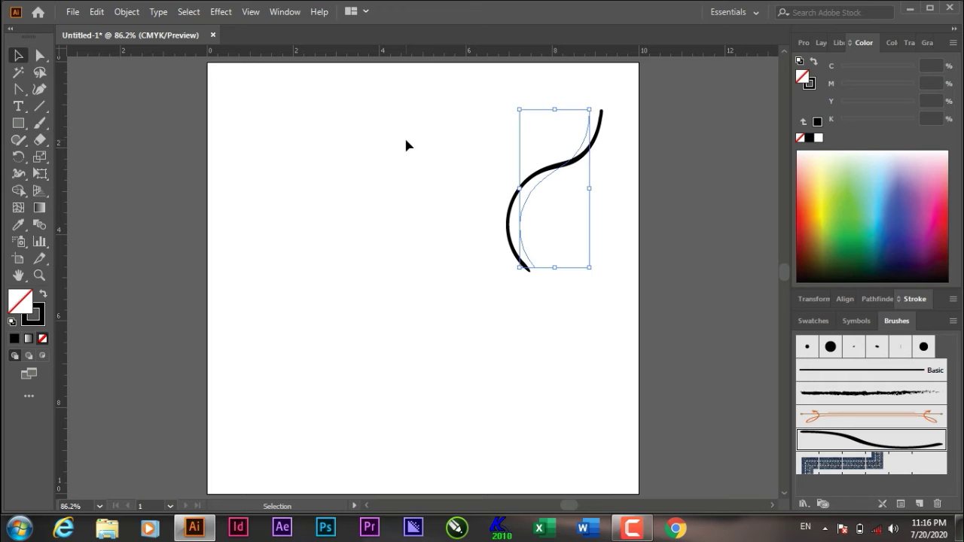
{"action": "key", "text": "Delete"}
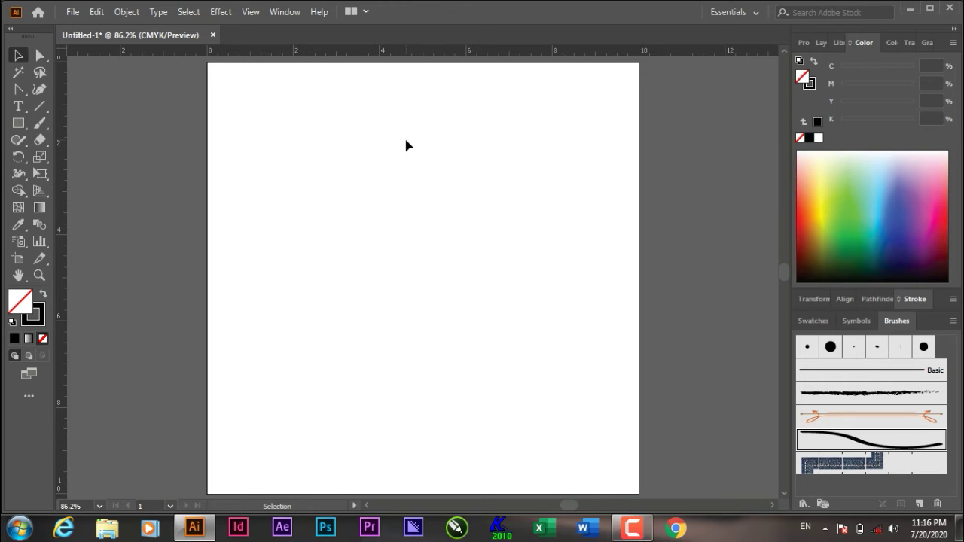
Step: Start a new Bristle Brush with the Round Angle tip shape
{"action": "left_click", "coordinate": [917, 503]}
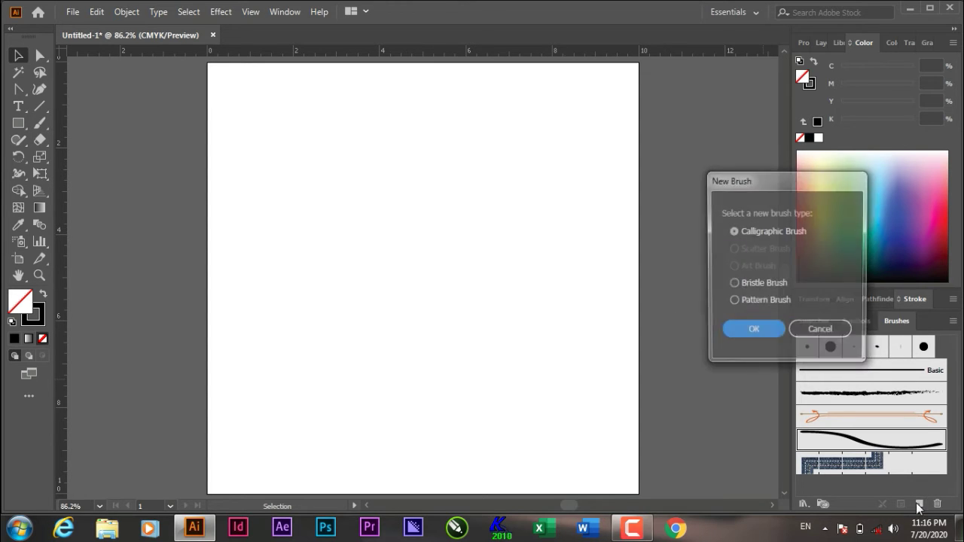
{"action": "left_click", "coordinate": [746, 286]}
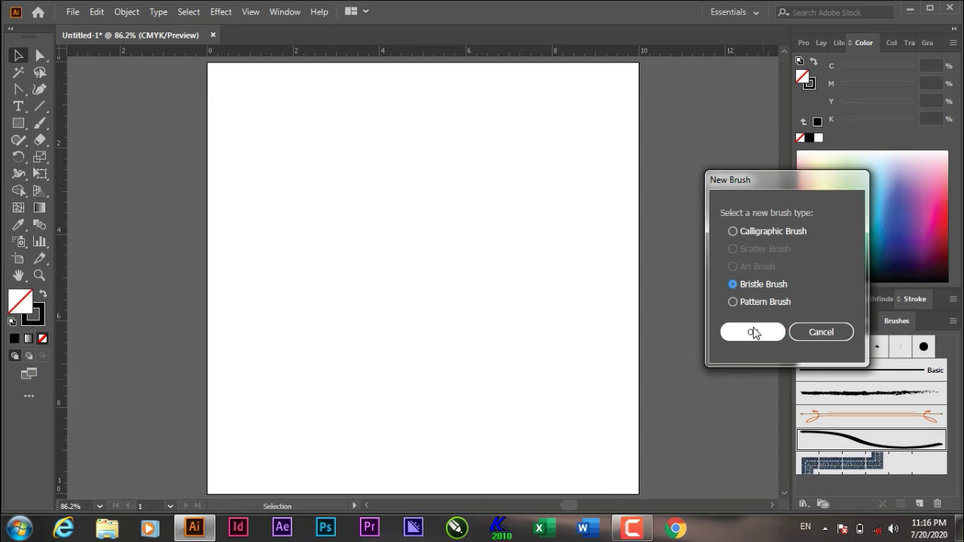
{"action": "left_click", "coordinate": [753, 332]}
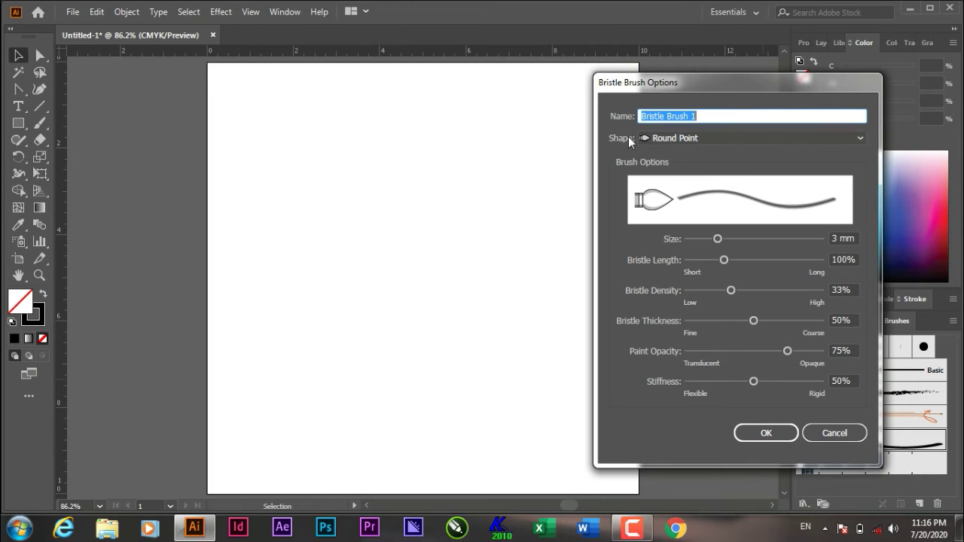
{"action": "left_click", "coordinate": [722, 137]}
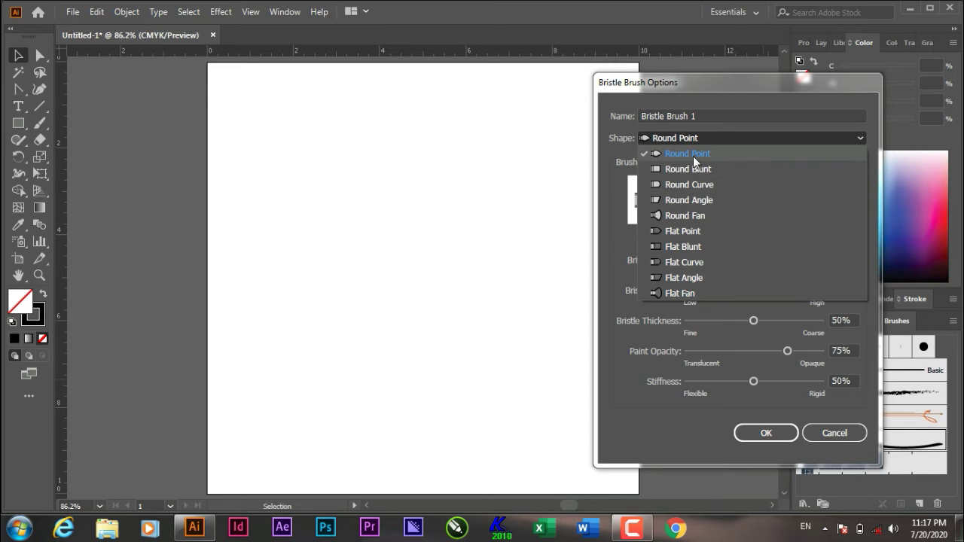
{"action": "left_click", "coordinate": [711, 200]}
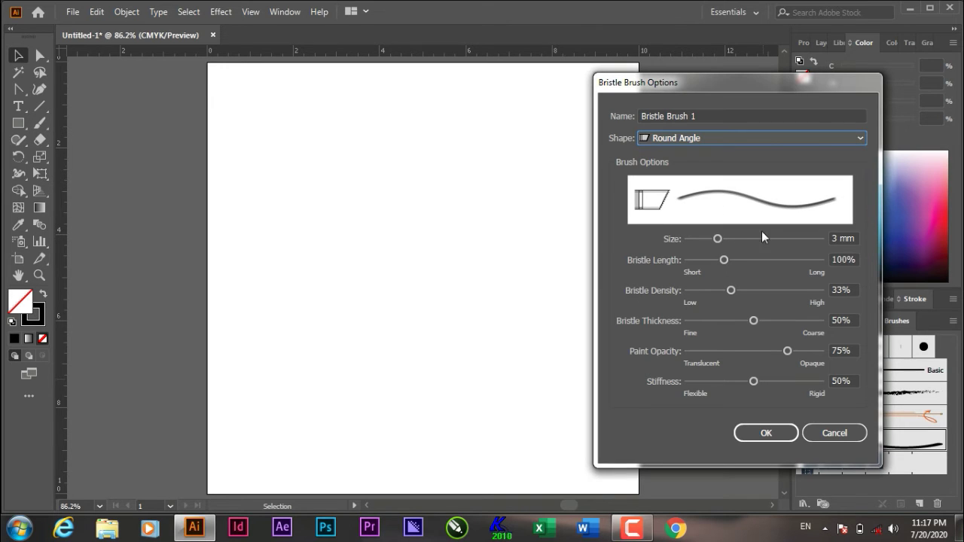
Step: Set bristle size to about 6 mm, density 68%, thickness 25%, and save the brush
{"action": "left_click_drag", "start_coordinate": [716, 239], "coordinate": [716, 238]}
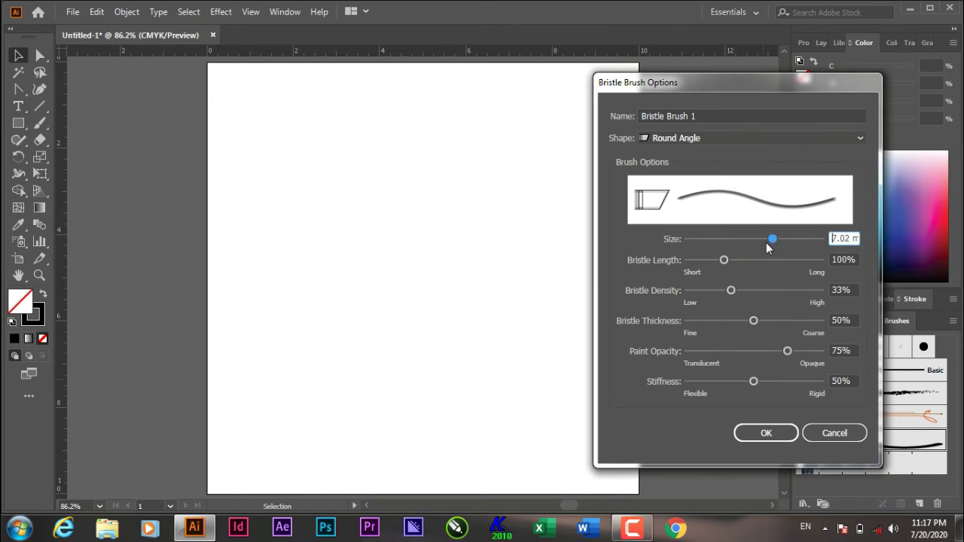
{"action": "mouse_move", "coordinate": [715, 239]}
{"action": "left_mouse_down"}
{"action": "mouse_move", "coordinate": [762, 238]}
{"action": "mouse_move", "coordinate": [768, 260]}
{"action": "mouse_move", "coordinate": [697, 264]}
{"action": "left_mouse_up"}
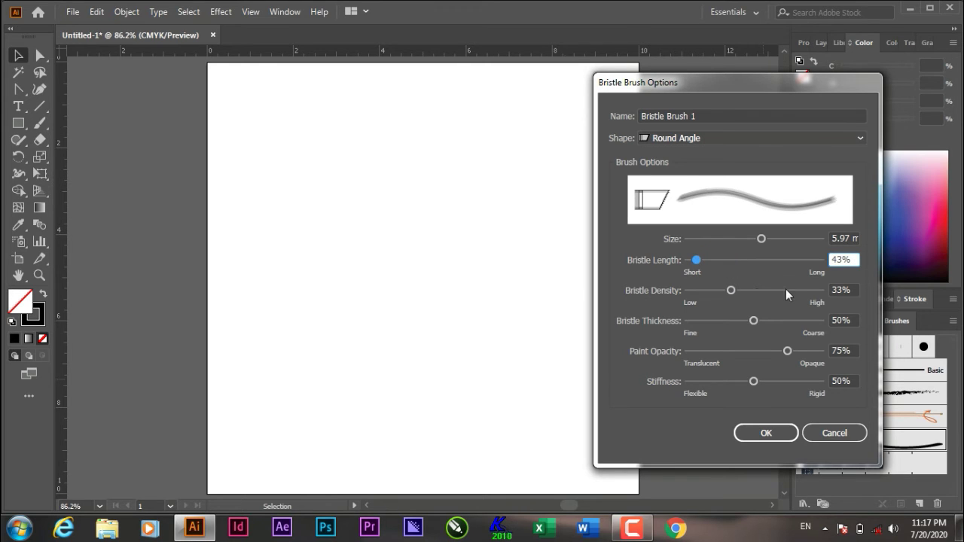
{"action": "left_click_drag", "start_coordinate": [731, 291], "coordinate": [777, 292]}
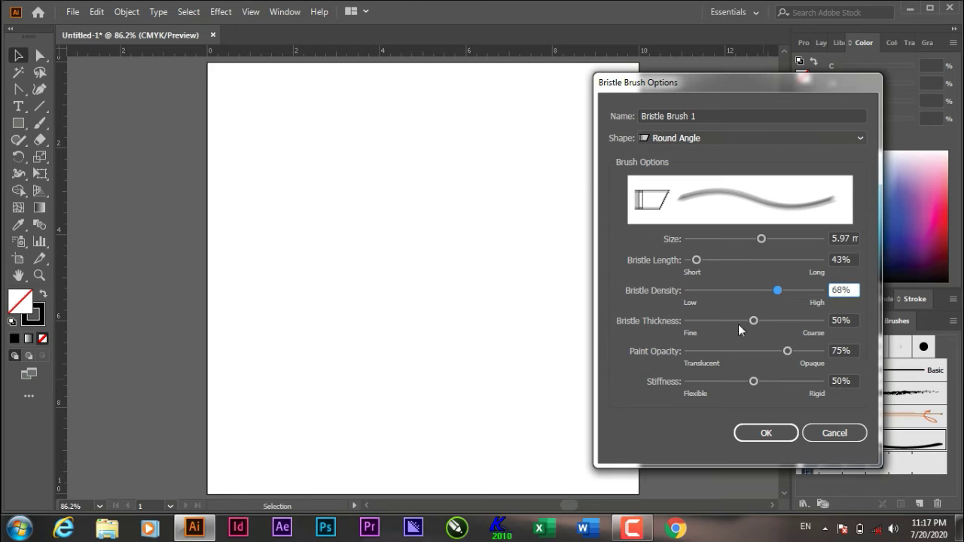
{"action": "left_click_drag", "start_coordinate": [753, 321], "coordinate": [720, 321]}
{"action": "left_click", "coordinate": [764, 434]}
{"action": "left_click", "coordinate": [40, 124]}
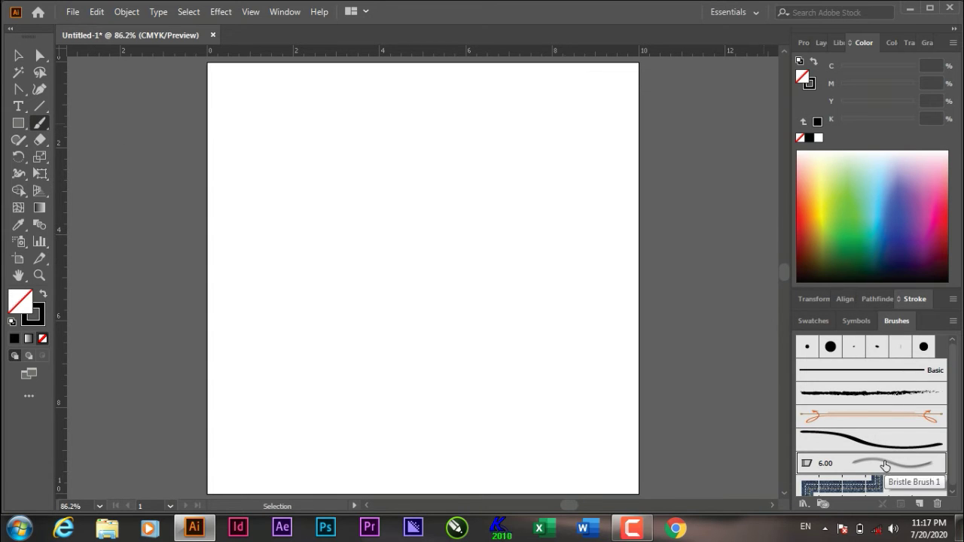
Step: Paint two test strokes with the bristle brush, then select and delete them
{"action": "left_click_drag", "start_coordinate": [586, 102], "coordinate": [577, 329]}
{"action": "left_click_drag", "start_coordinate": [545, 378], "coordinate": [496, 370]}
{"action": "left_click_drag", "start_coordinate": [535, 140], "coordinate": [366, 368]}
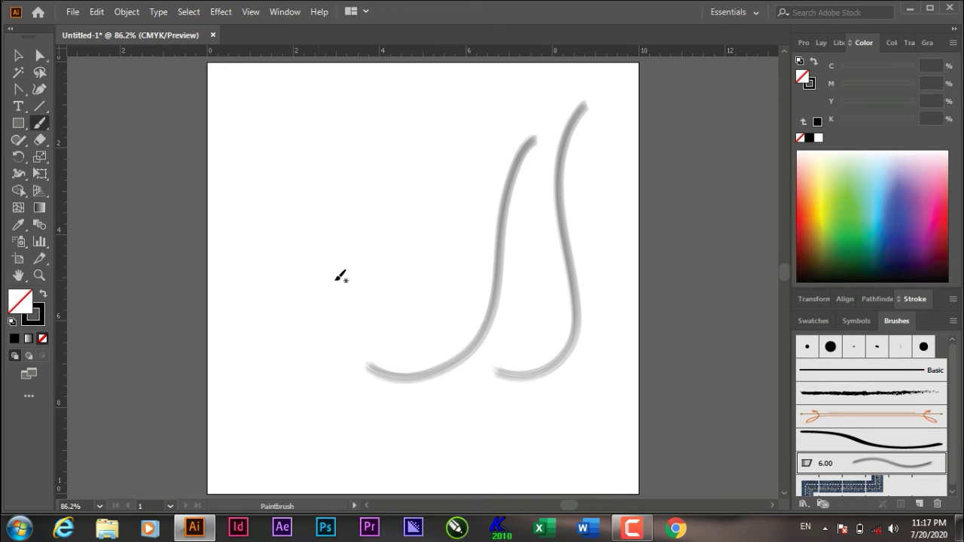
{"action": "left_click", "coordinate": [18, 55]}
{"action": "left_click_drag", "start_coordinate": [588, 433], "coordinate": [394, 270]}
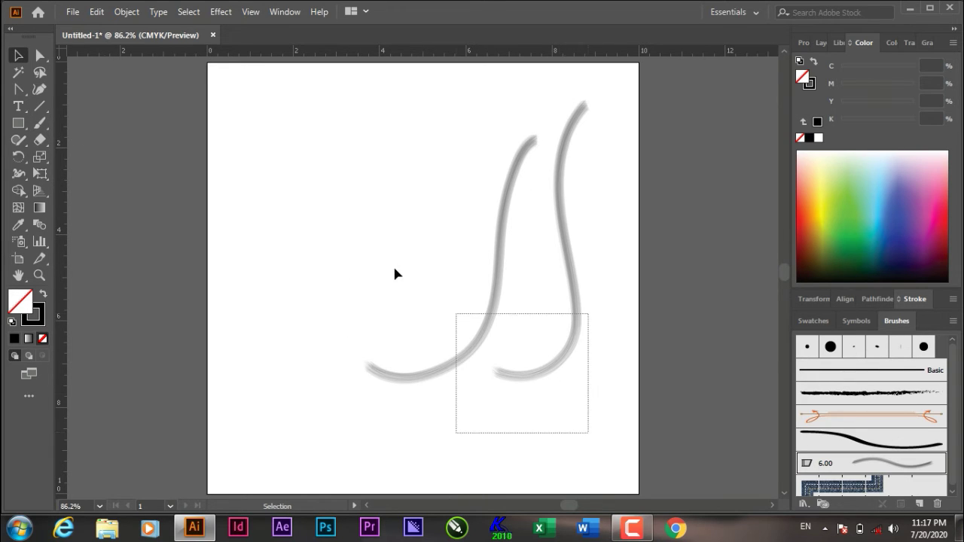
{"action": "key", "text": "Delete"}
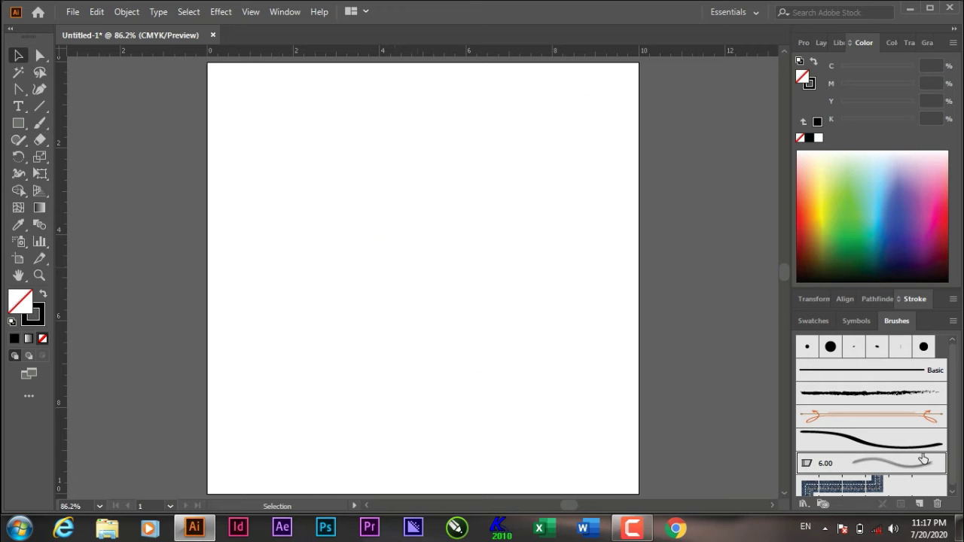
Step: Start a new Pattern Brush
{"action": "left_click", "coordinate": [919, 504]}
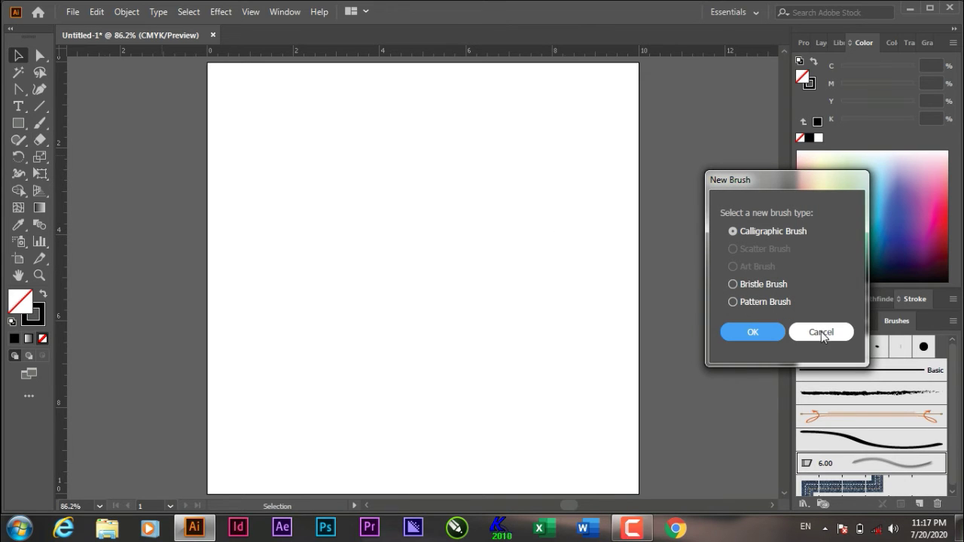
{"action": "left_click", "coordinate": [739, 302]}
{"action": "left_click", "coordinate": [754, 331]}
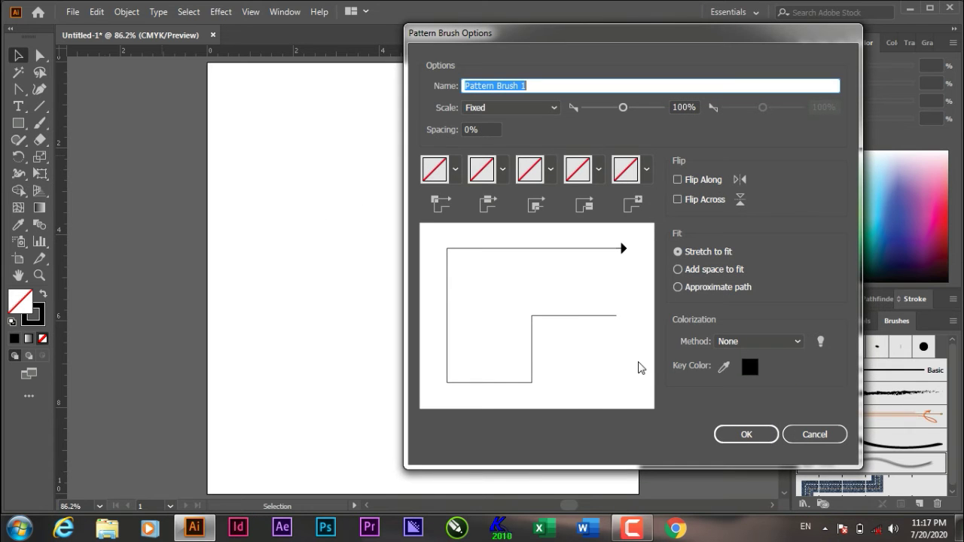
Step: Give Pattern Brush 1 Pompadour side tiles and an auto-generated corner tile, then save it
{"action": "left_click", "coordinate": [456, 170]}
{"action": "left_click", "coordinate": [461, 173]}
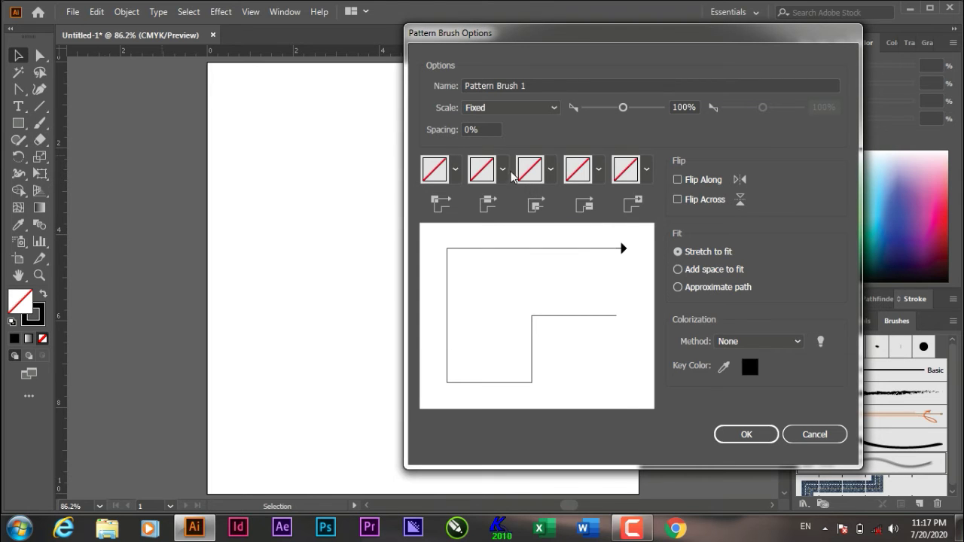
{"action": "left_click", "coordinate": [503, 173]}
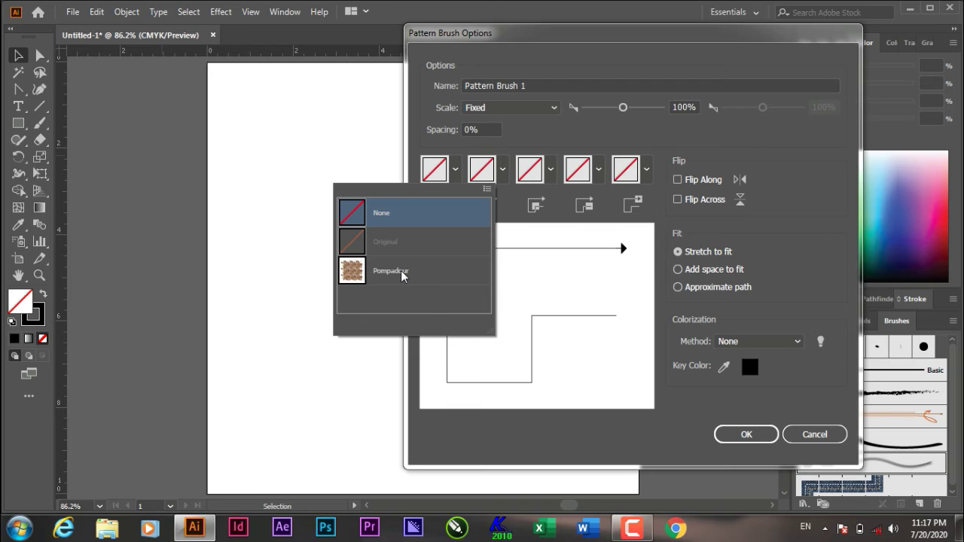
{"action": "left_click", "coordinate": [401, 276]}
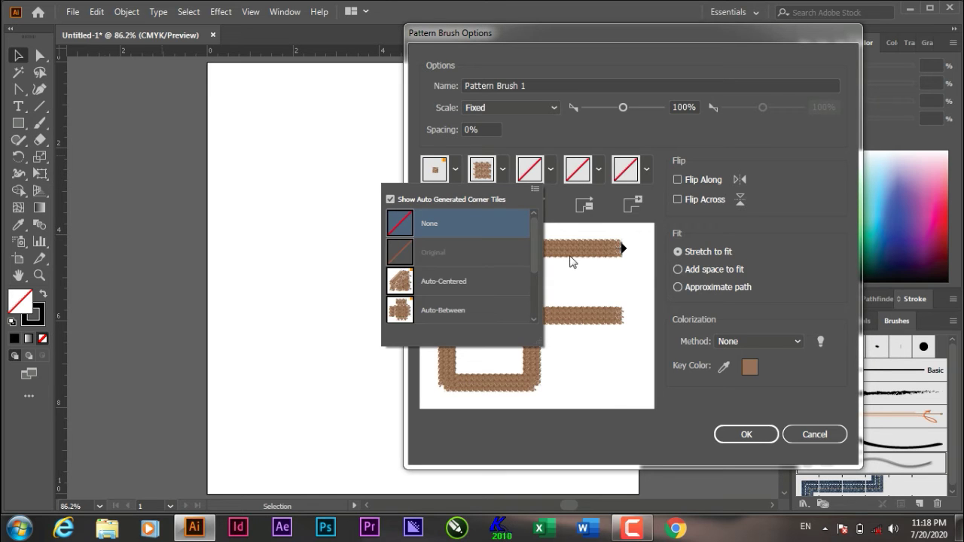
{"action": "left_click", "coordinate": [586, 253]}
{"action": "left_click", "coordinate": [746, 434]}
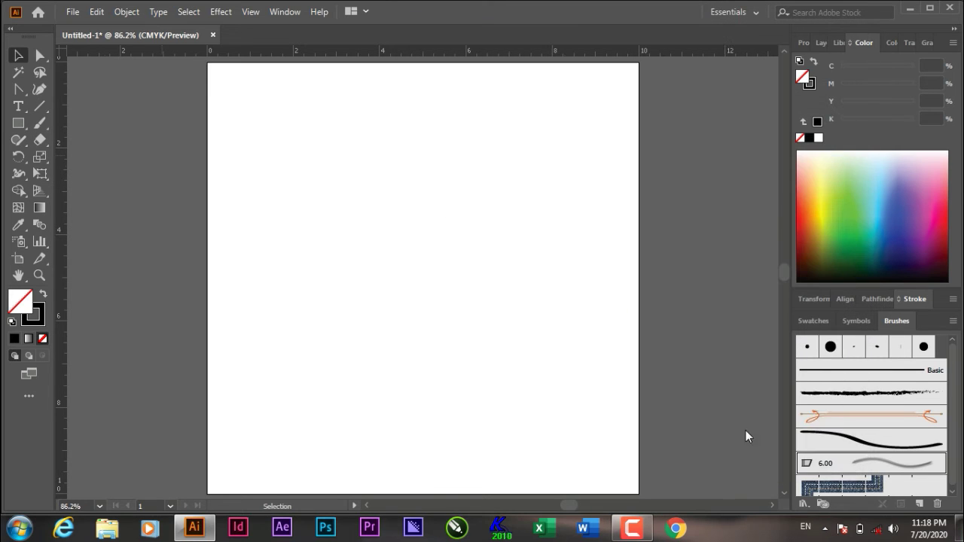
{"action": "left_click", "coordinate": [19, 122]}
{"action": "left_click_drag", "start_coordinate": [248, 143], "coordinate": [609, 408]}
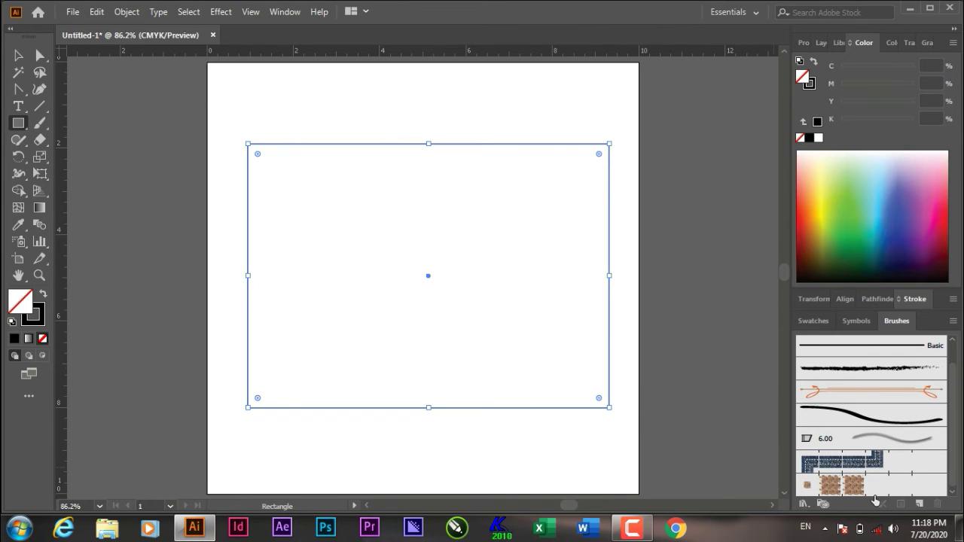
{"action": "left_click", "coordinate": [851, 488]}
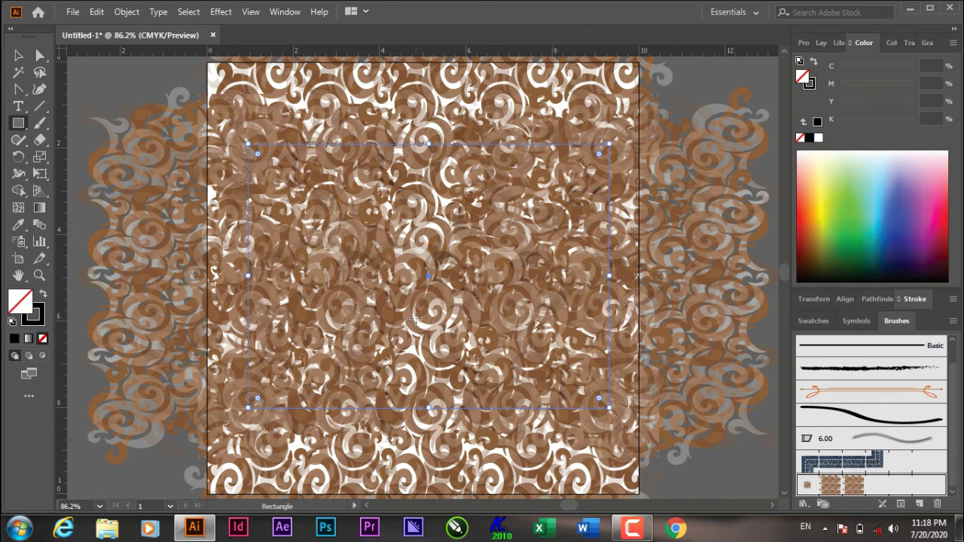
{"action": "key", "text": "Delete"}
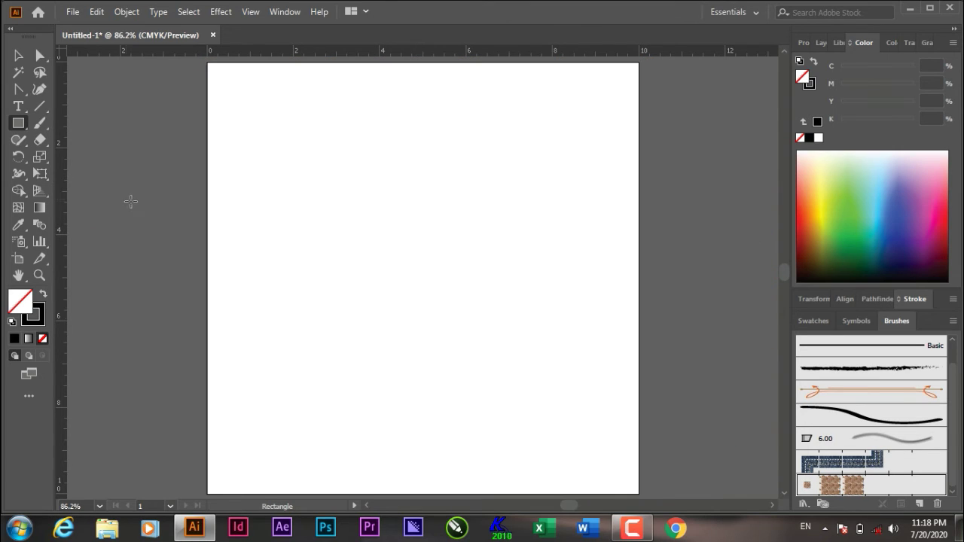
Step: Draw a small black-filled star with no stroke near the artboard's top-left and select it
{"action": "left_click_drag", "start_coordinate": [22, 125], "coordinate": [87, 189]}
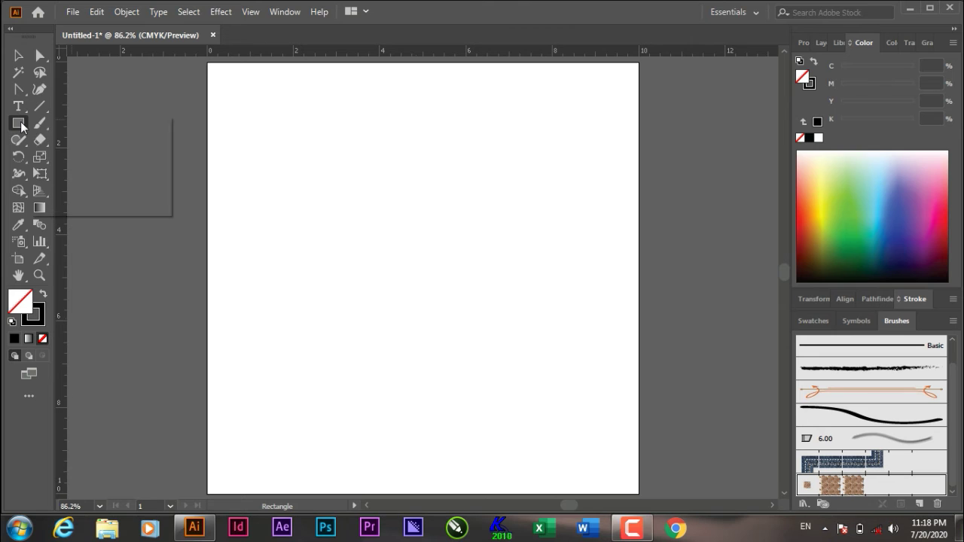
{"action": "left_click_drag", "start_coordinate": [236, 140], "coordinate": [270, 179]}
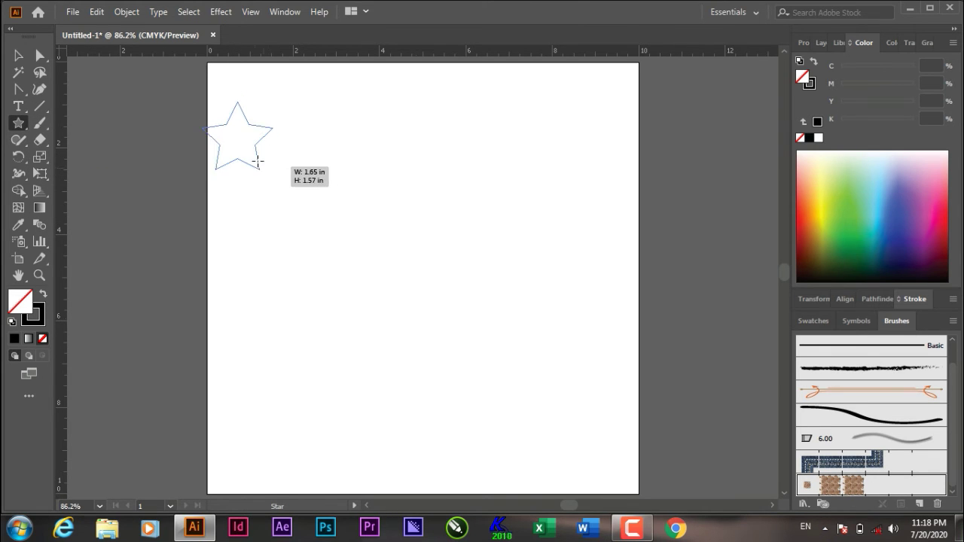
{"action": "left_click_drag", "start_coordinate": [271, 179], "coordinate": [253, 152]}
{"action": "key", "text": "ctrl+shift+a"}
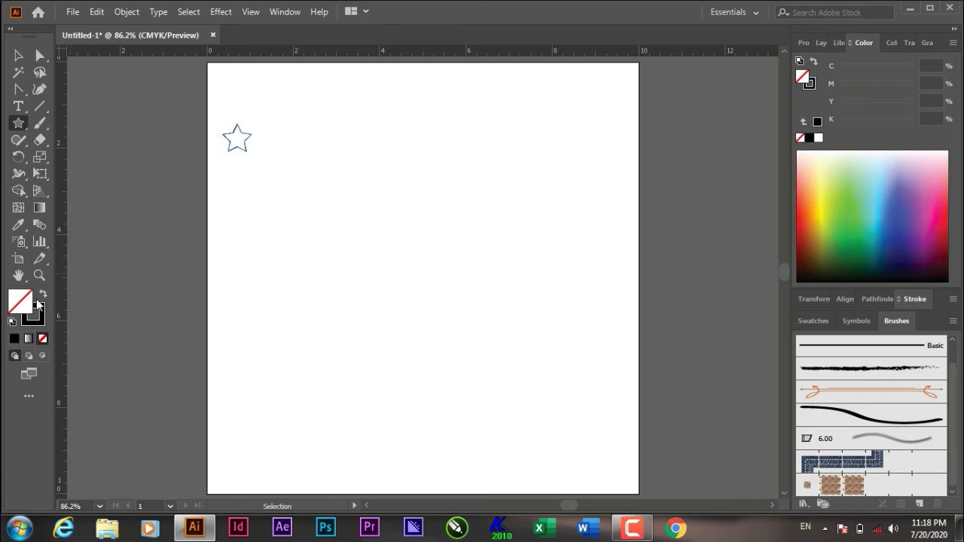
{"action": "left_click", "coordinate": [43, 294]}
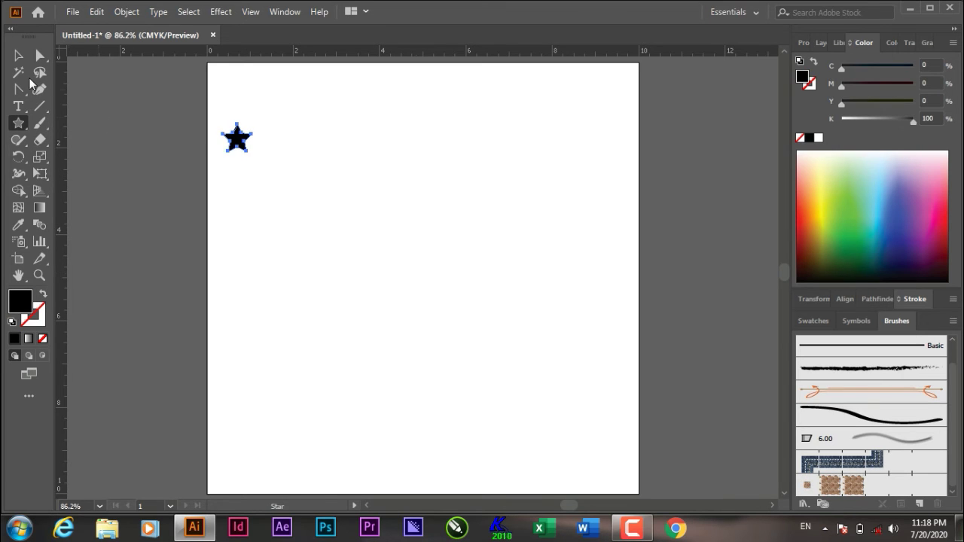
{"action": "left_click", "coordinate": [18, 56]}
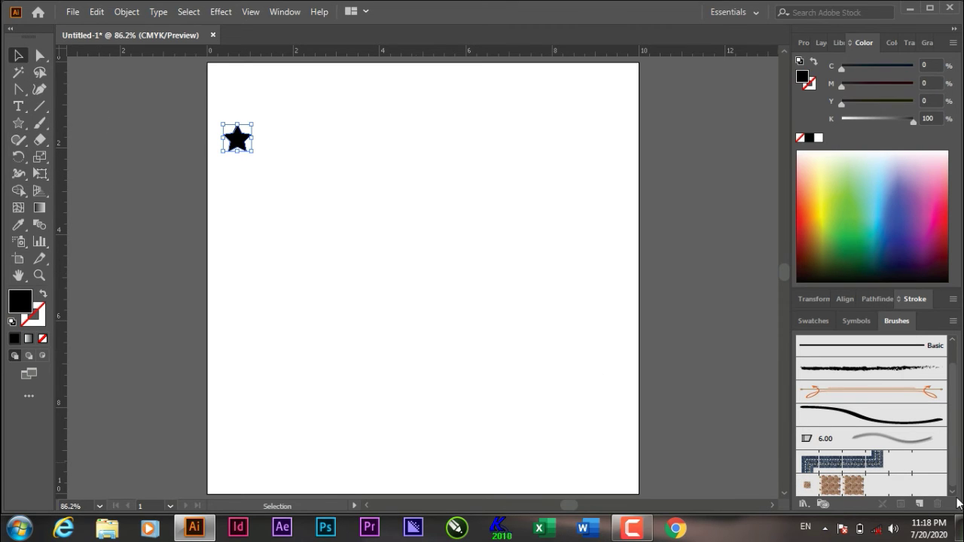
Step: Make the star into Pattern Brush 2, reduce its scale, and raise spacing to 22%
{"action": "left_click", "coordinate": [920, 504]}
{"action": "left_click", "coordinate": [753, 302]}
{"action": "left_click", "coordinate": [753, 332]}
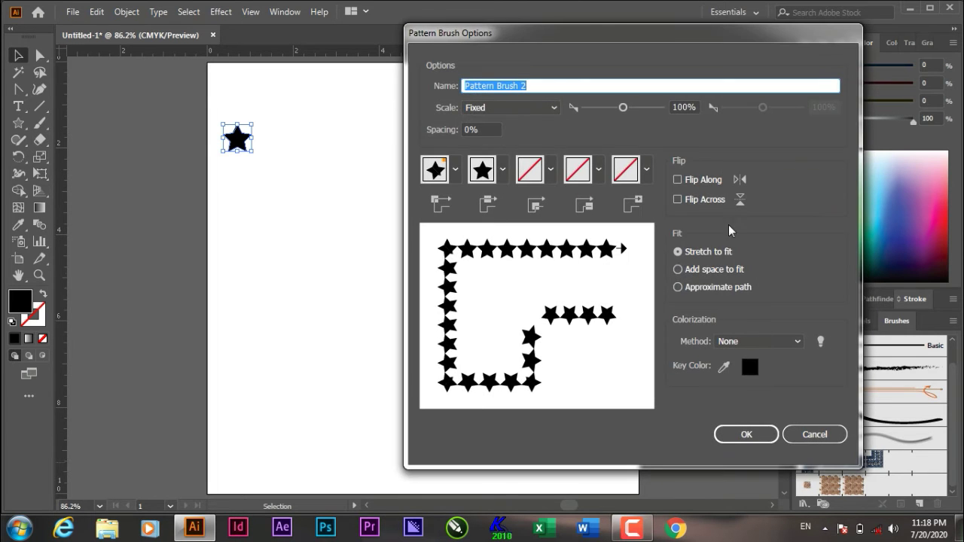
{"action": "left_click", "coordinate": [511, 112]}
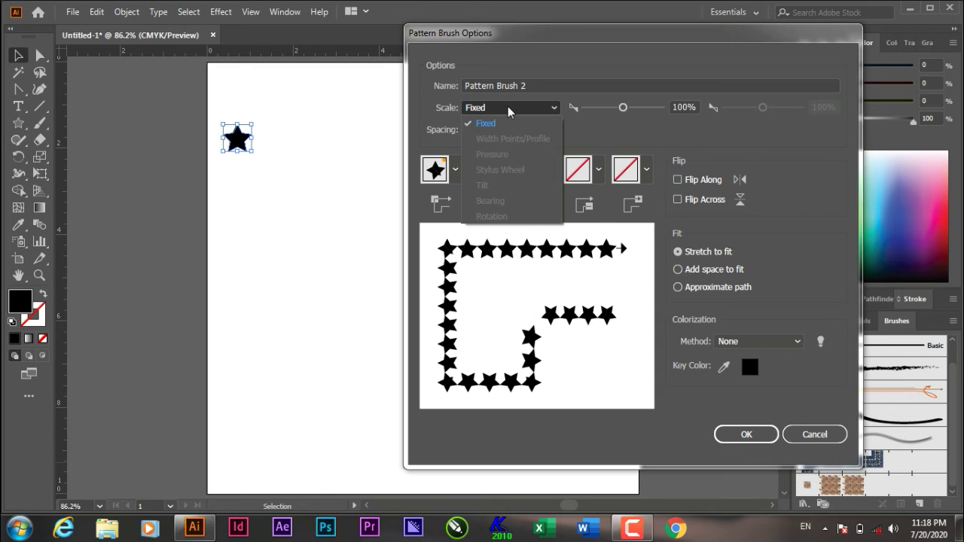
{"action": "left_click_drag", "start_coordinate": [623, 108], "coordinate": [591, 111]}
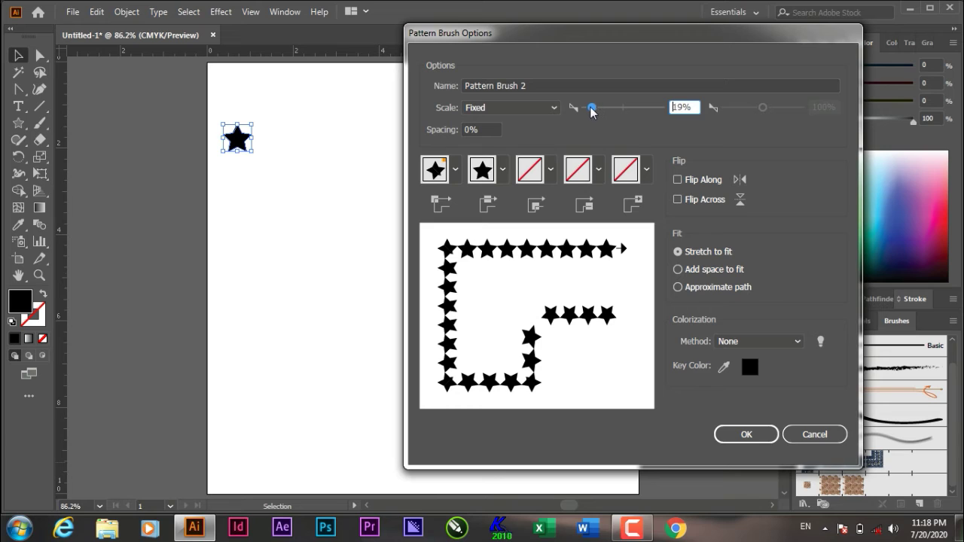
{"action": "double_click", "coordinate": [474, 130]}
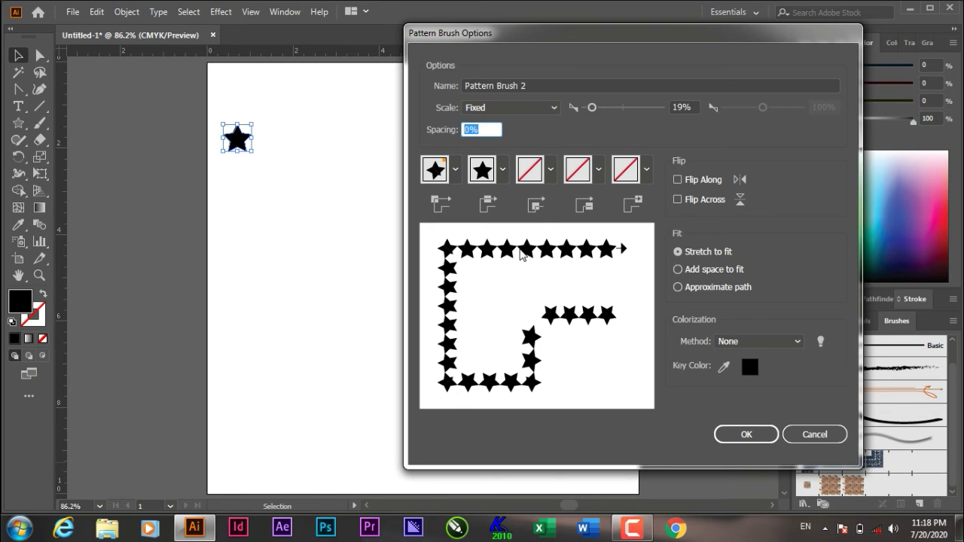
{"action": "key", "text": "Up"}
{"action": "key", "text": "Up"}
{"action": "key", "text": "Up"}
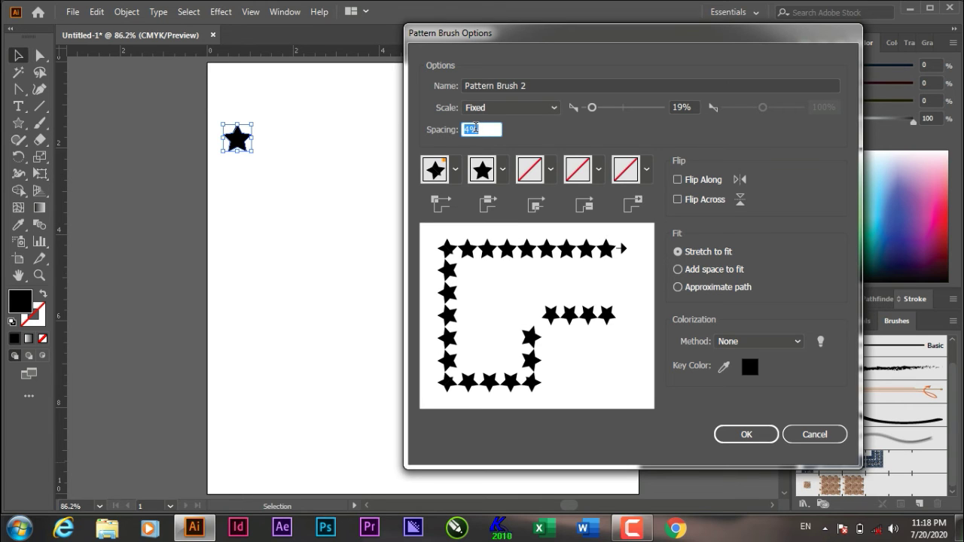
{"action": "key", "text": "Up"}
{"action": "key", "text": "Up"}
{"action": "key", "text": "Up"}
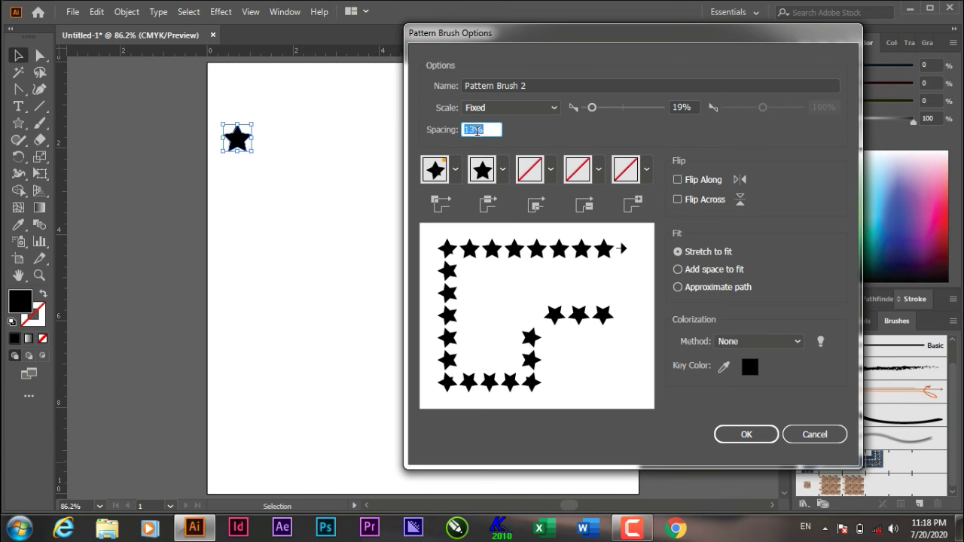
{"action": "key", "text": "Up"}
{"action": "key", "text": "Up"}
{"action": "key", "text": "Up"}
{"action": "key", "text": "Up"}
{"action": "key", "text": "Up"}
{"action": "key", "text": "Up"}
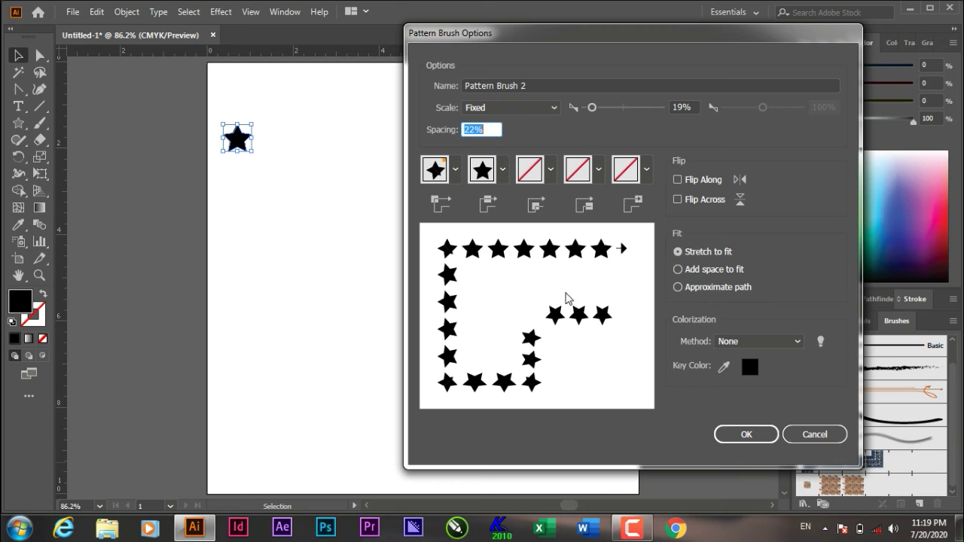
Step: Make the outer and inner corner tiles Auto-Centered stars, keeping the Original star as the side tile
{"action": "left_click", "coordinate": [455, 173]}
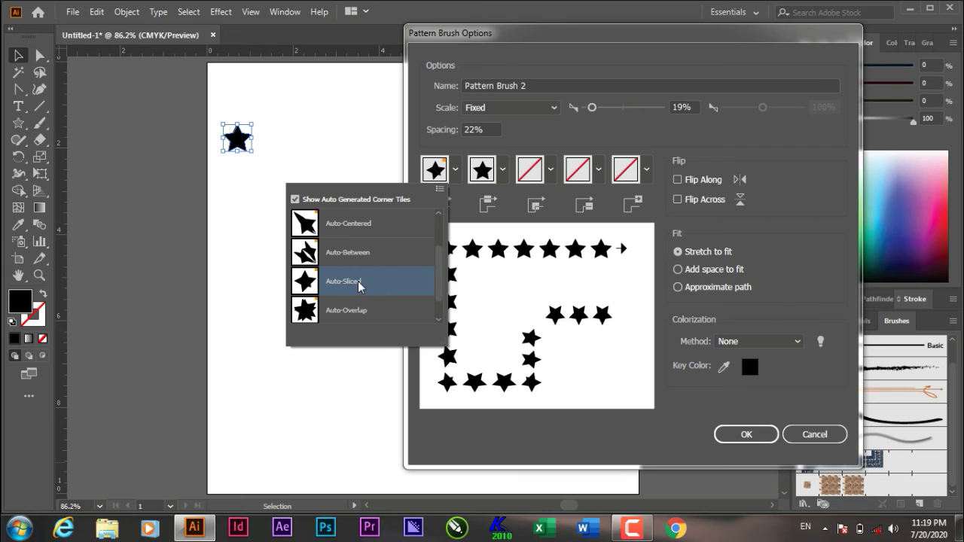
{"action": "left_click", "coordinate": [350, 224]}
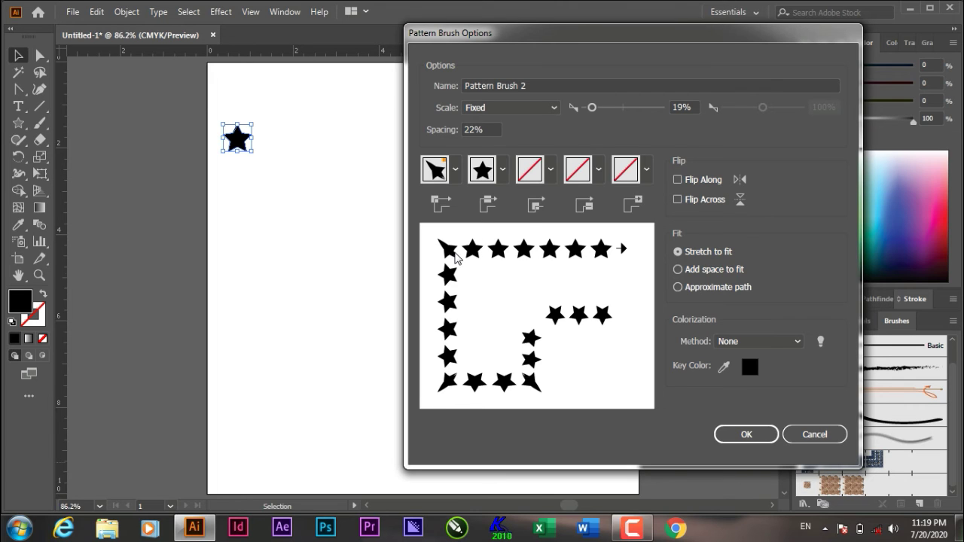
{"action": "left_click", "coordinate": [502, 170]}
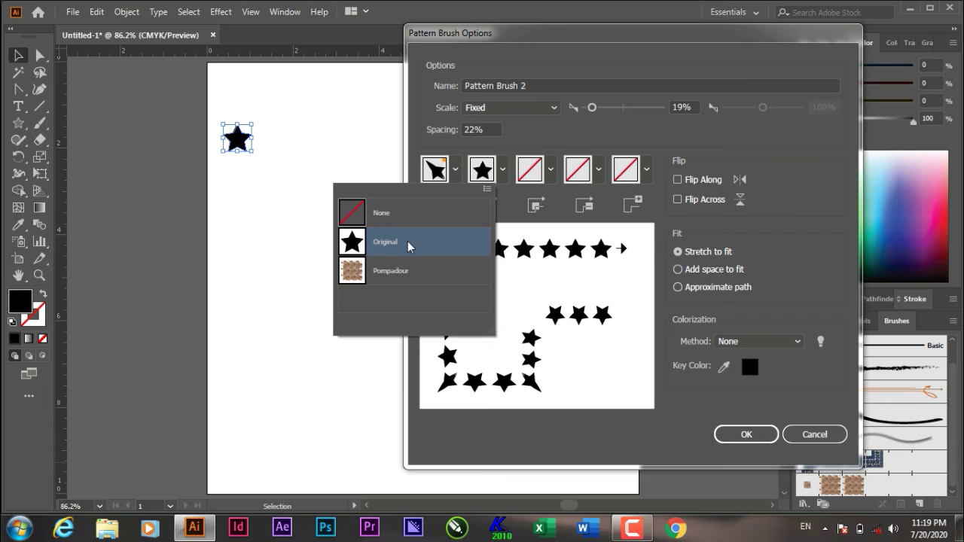
{"action": "left_click", "coordinate": [410, 247]}
{"action": "left_click", "coordinate": [553, 173]}
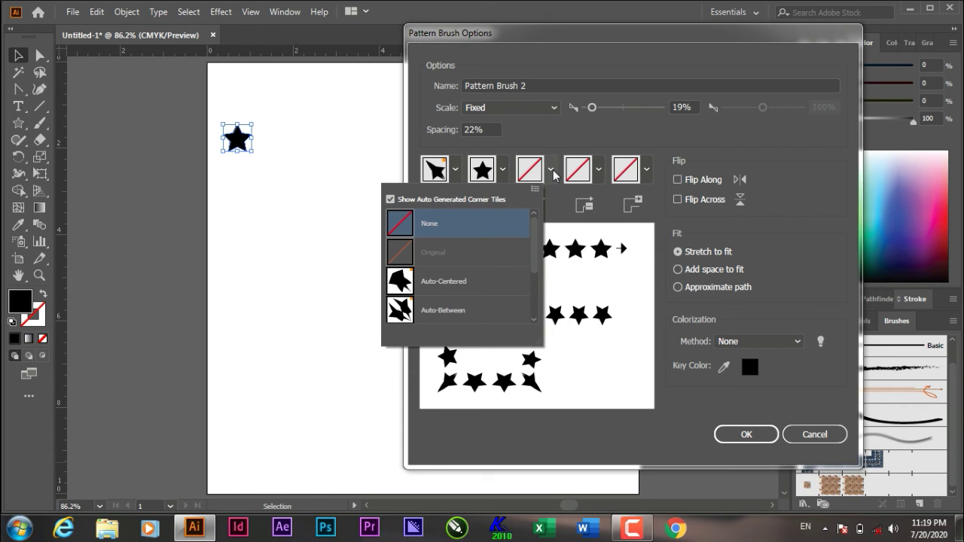
{"action": "left_click", "coordinate": [555, 174]}
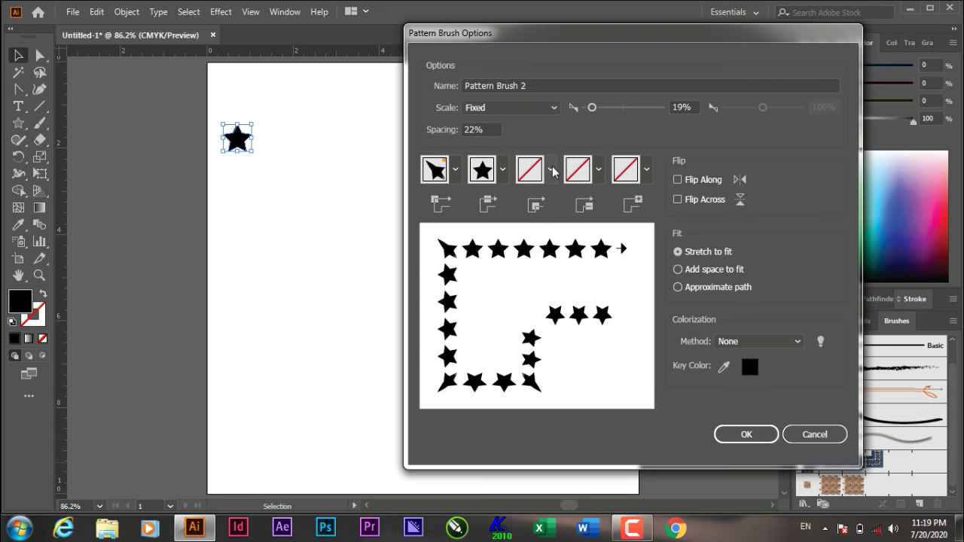
{"action": "left_click", "coordinate": [553, 172]}
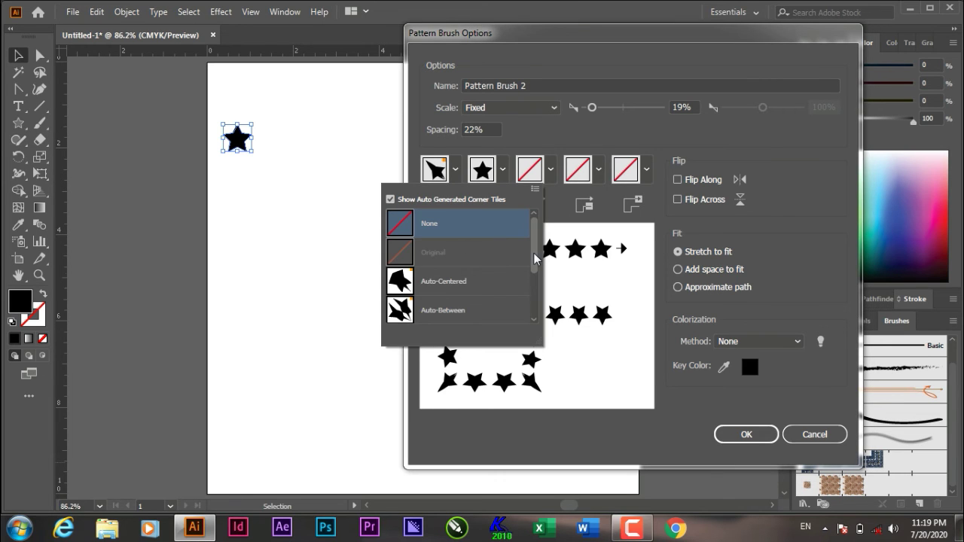
{"action": "left_click_drag", "start_coordinate": [536, 259], "coordinate": [536, 273]}
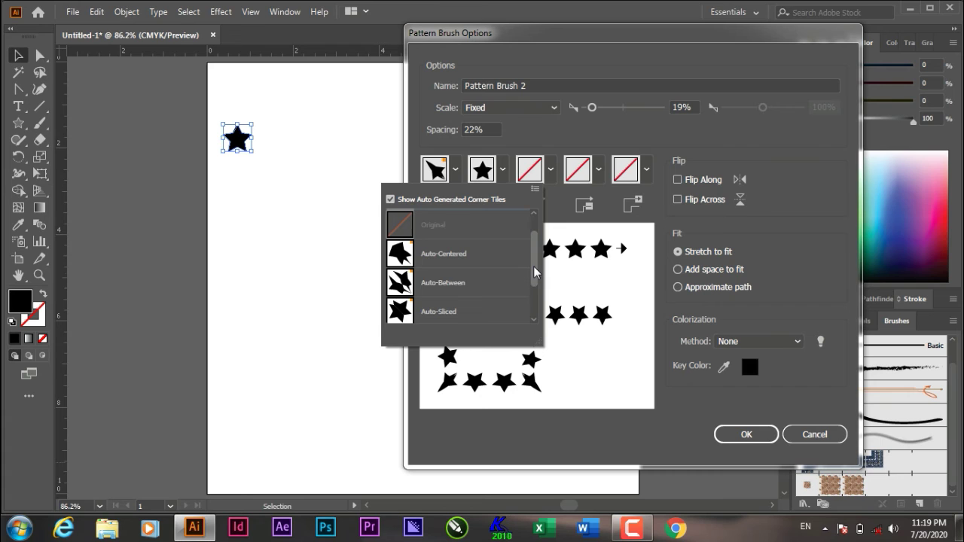
{"action": "left_click", "coordinate": [470, 254]}
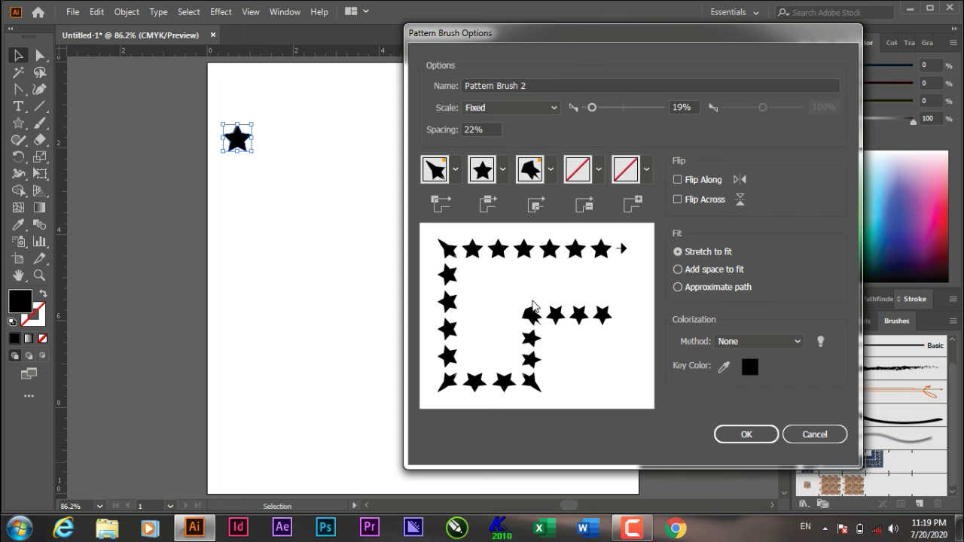
Step: Set the start and end tiles to None and save the brush as Pattern Brush 2
{"action": "left_click", "coordinate": [599, 170]}
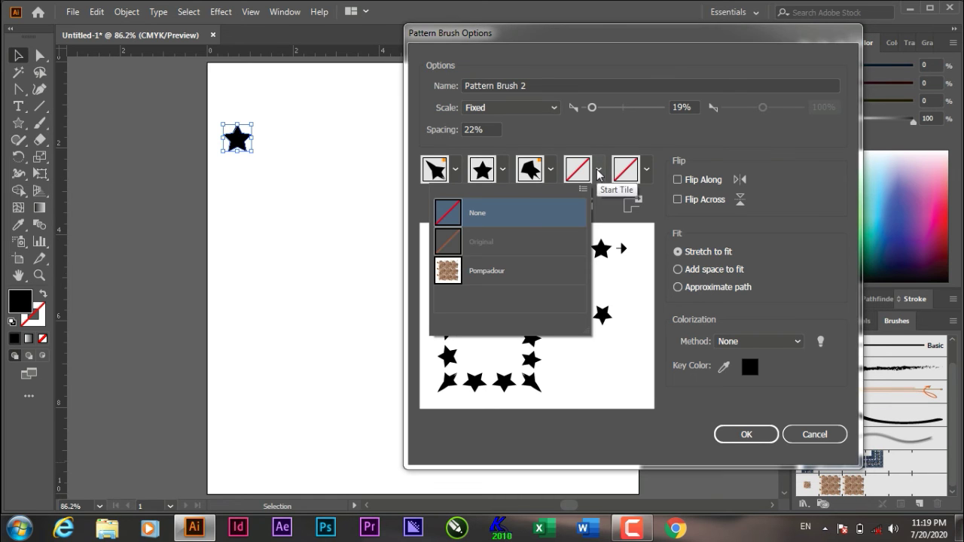
{"action": "left_click", "coordinate": [564, 213]}
{"action": "left_click", "coordinate": [646, 170]}
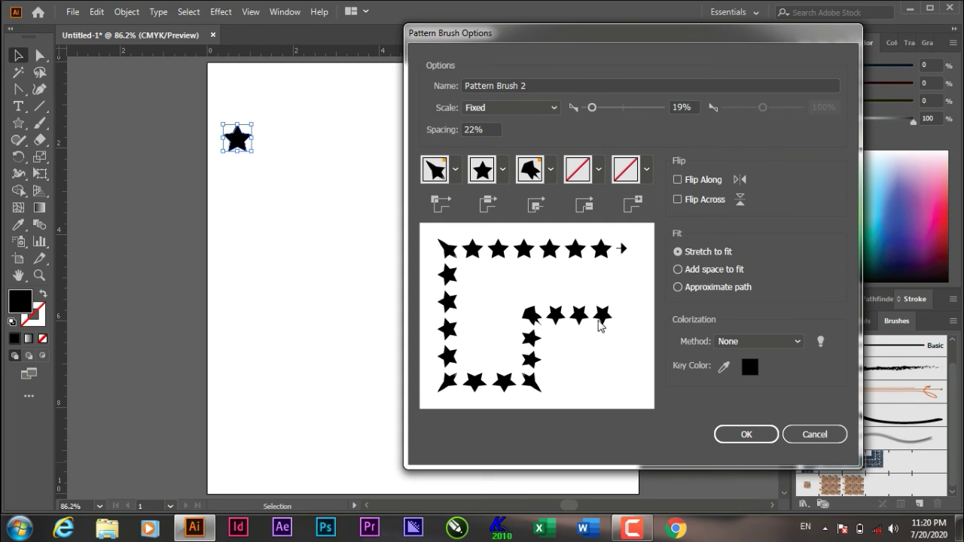
{"action": "left_click", "coordinate": [744, 434]}
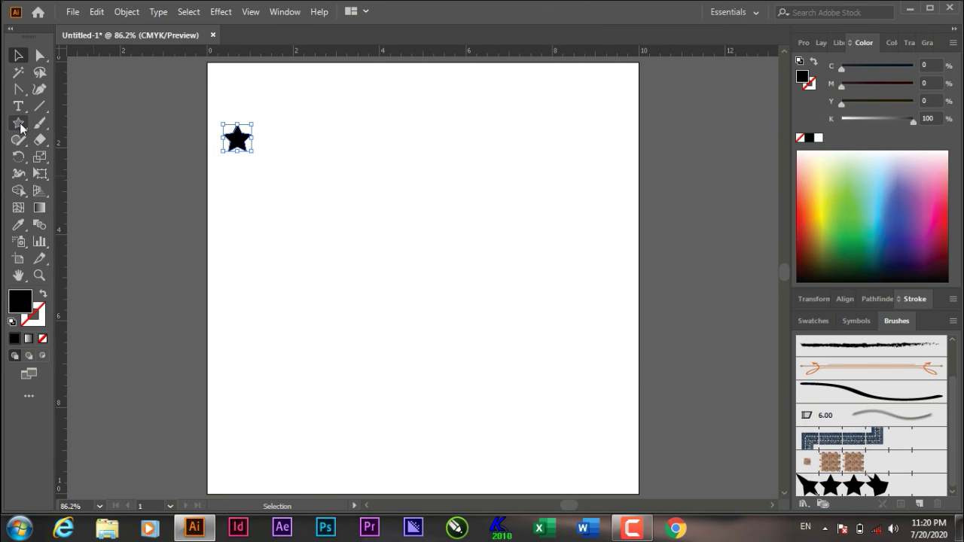
Step: Draw a large rectangle with no fill and apply the star pattern brush to its stroke
{"action": "left_click", "coordinate": [18, 122]}
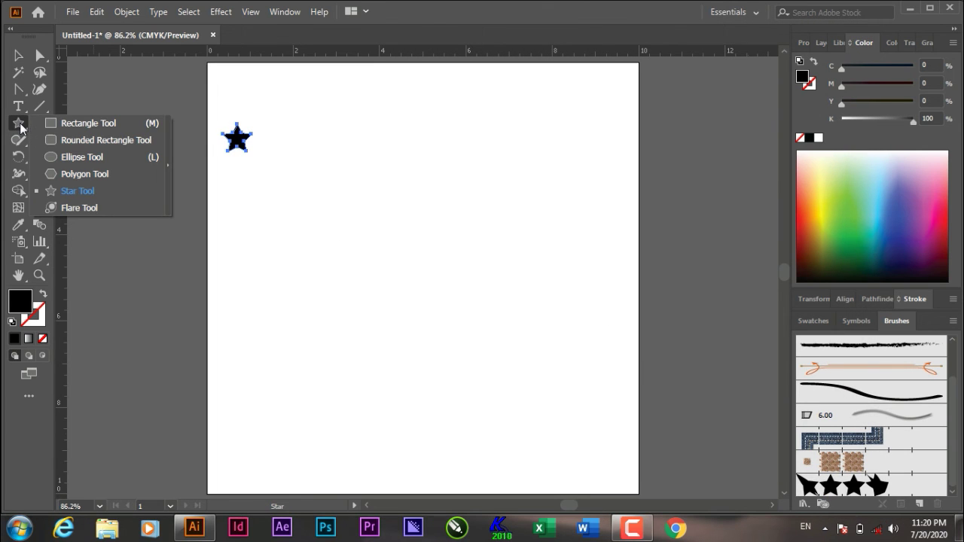
{"action": "left_click", "coordinate": [64, 123]}
{"action": "mouse_move", "coordinate": [268, 195]}
{"action": "left_mouse_down"}
{"action": "mouse_move", "coordinate": [585, 415]}
{"action": "mouse_move", "coordinate": [640, 438]}
{"action": "left_mouse_up"}
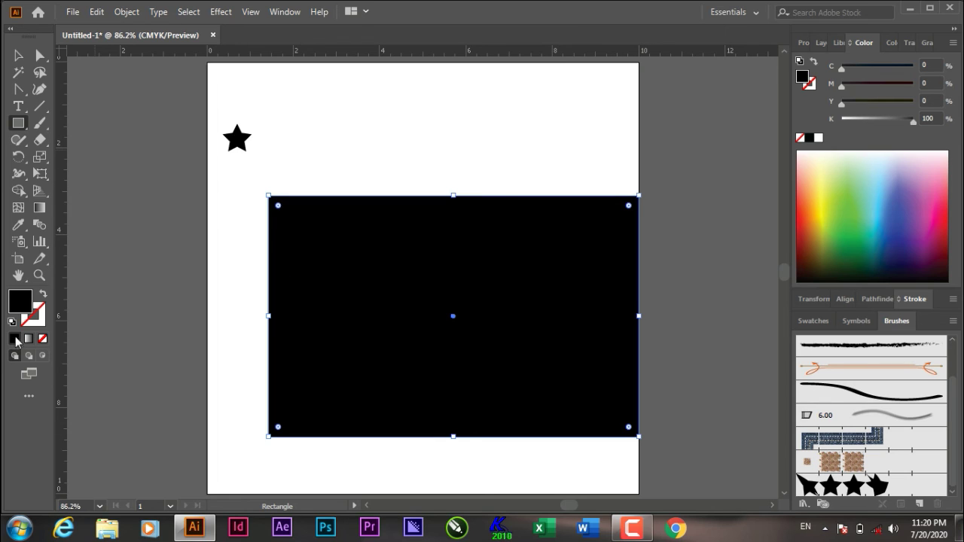
{"action": "left_click", "coordinate": [12, 322]}
{"action": "left_click", "coordinate": [42, 338]}
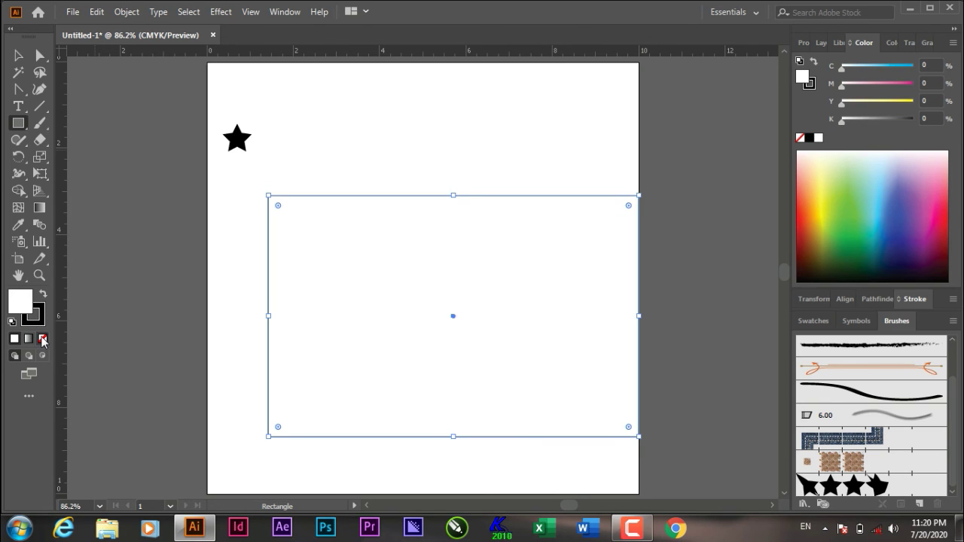
{"action": "left_click", "coordinate": [858, 483]}
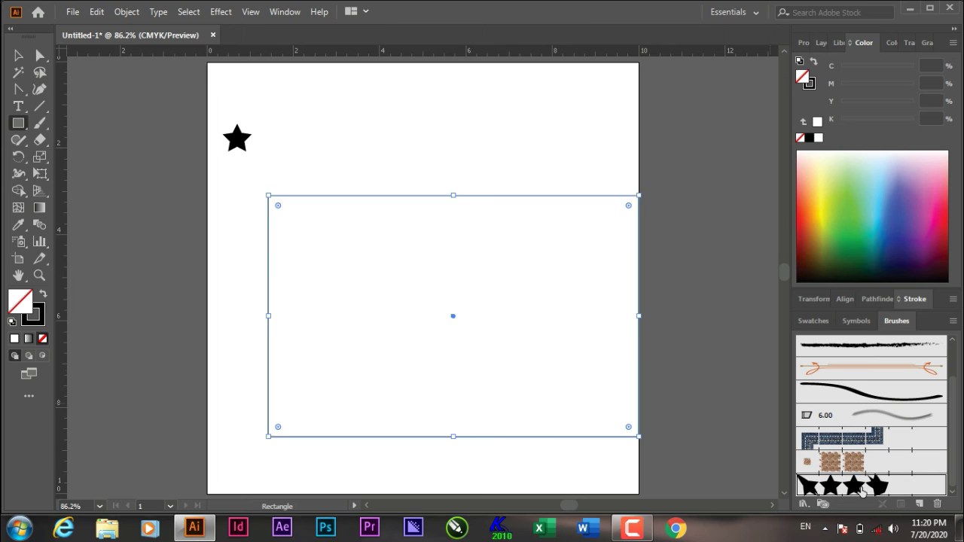
Step: Move and resize the star-bordered rectangle to frame the whole artboard
{"action": "left_click", "coordinate": [18, 55]}
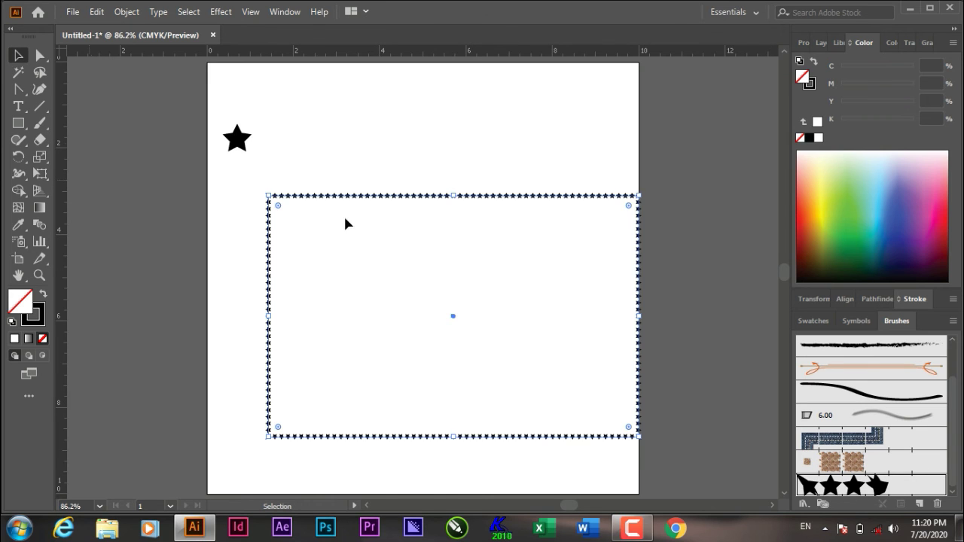
{"action": "mouse_move", "coordinate": [381, 197]}
{"action": "left_mouse_down"}
{"action": "mouse_move", "coordinate": [321, 195]}
{"action": "mouse_move", "coordinate": [333, 188]}
{"action": "left_mouse_up"}
{"action": "left_click", "coordinate": [693, 255]}
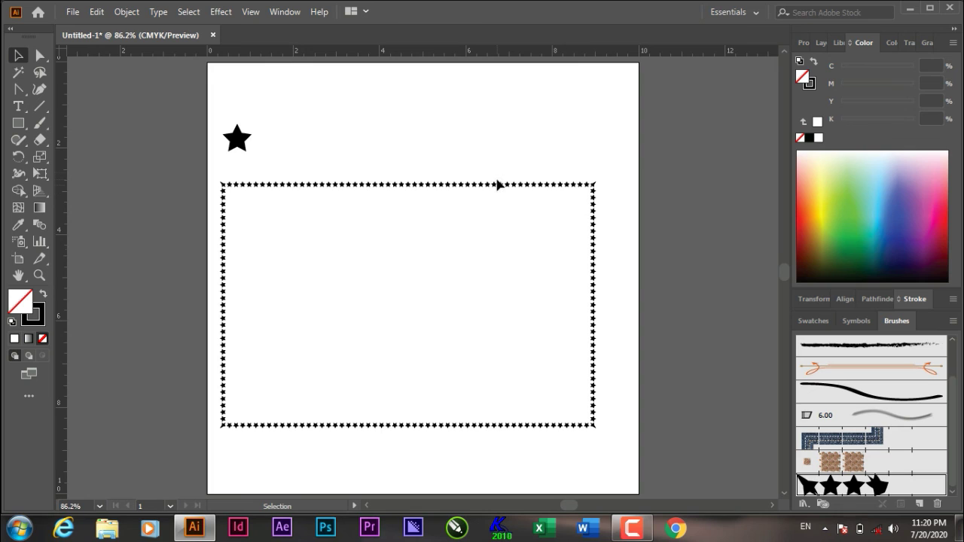
{"action": "left_click_drag", "start_coordinate": [496, 185], "coordinate": [510, 189]}
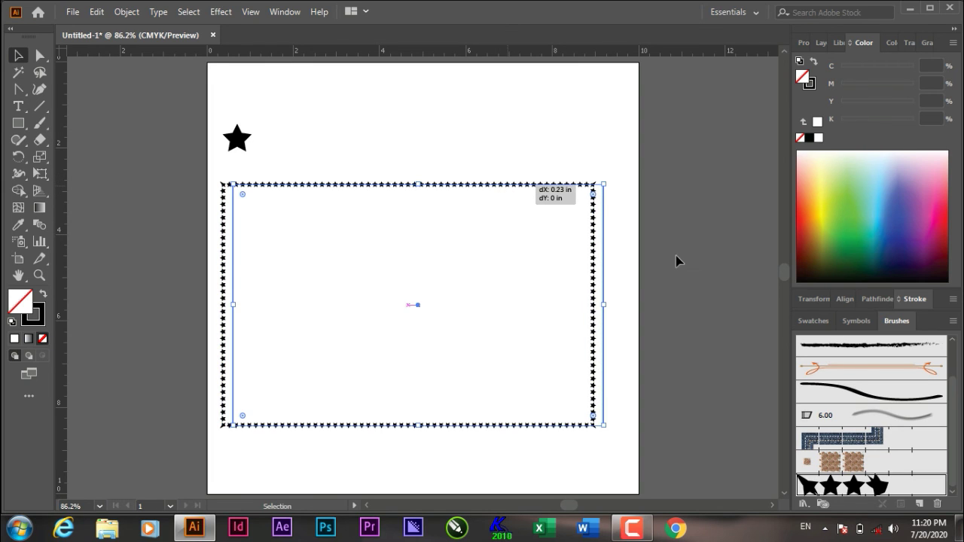
{"action": "left_click", "coordinate": [692, 314]}
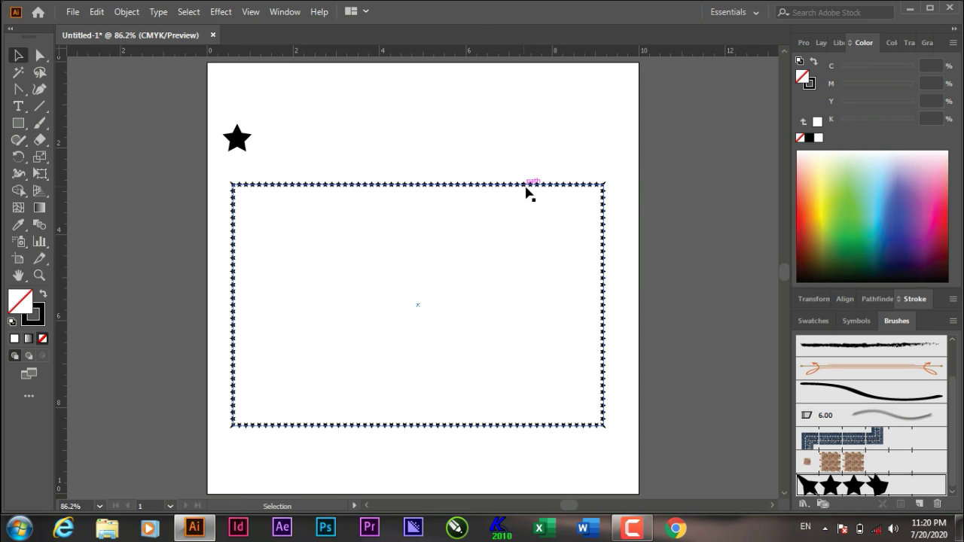
{"action": "left_click", "coordinate": [601, 188]}
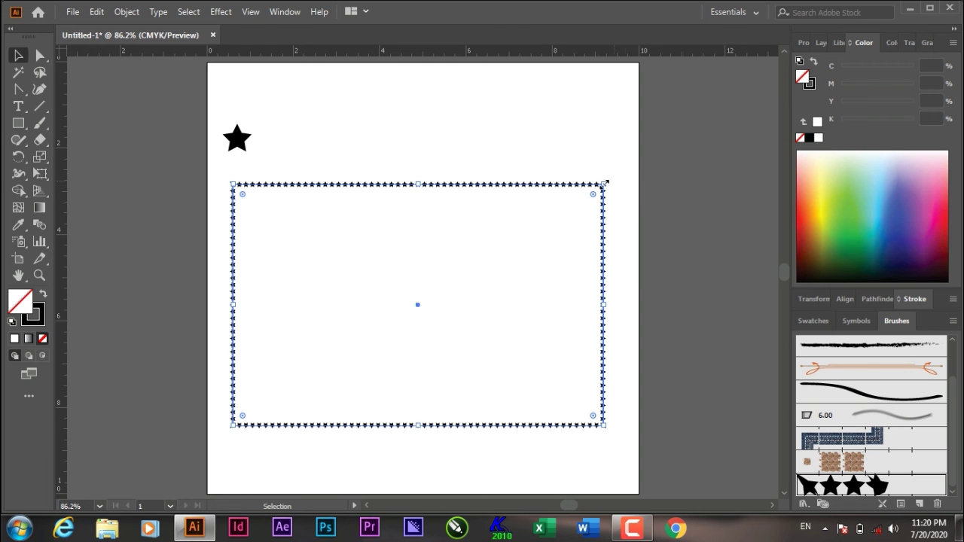
{"action": "left_click_drag", "start_coordinate": [604, 182], "coordinate": [629, 73]}
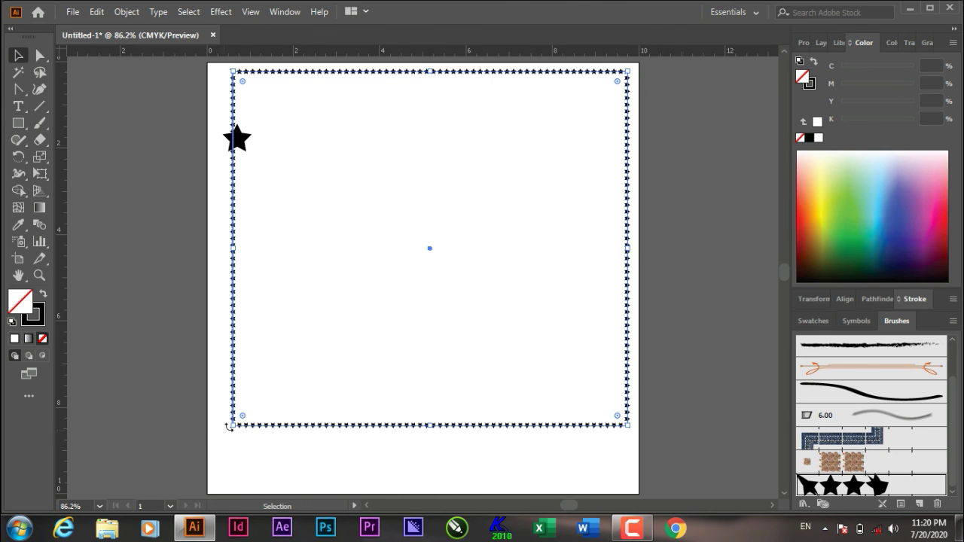
{"action": "left_click_drag", "start_coordinate": [236, 426], "coordinate": [220, 487]}
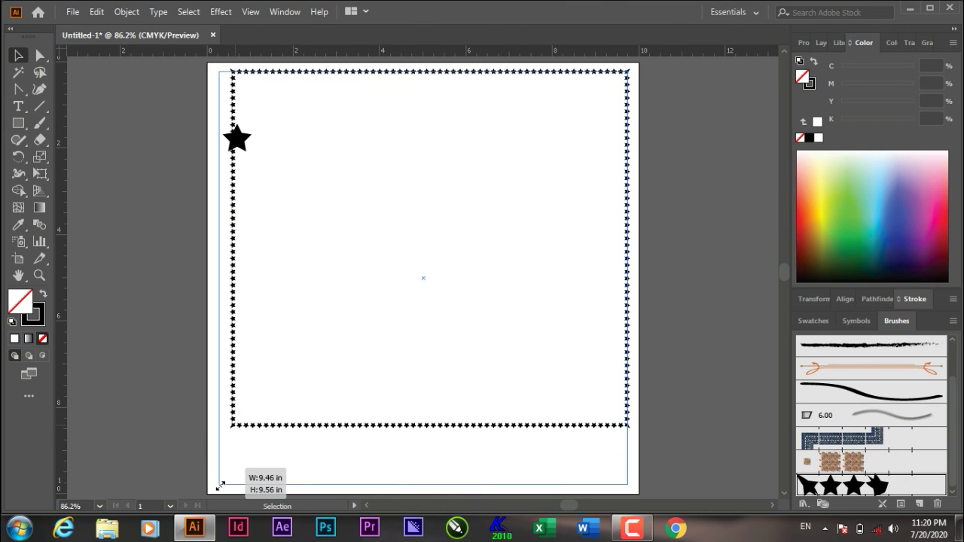
{"action": "left_click", "coordinate": [146, 368]}
Step: Delete the lone star shape and then the star border around the artboard
{"action": "left_click_drag", "start_coordinate": [158, 262], "coordinate": [312, 331]}
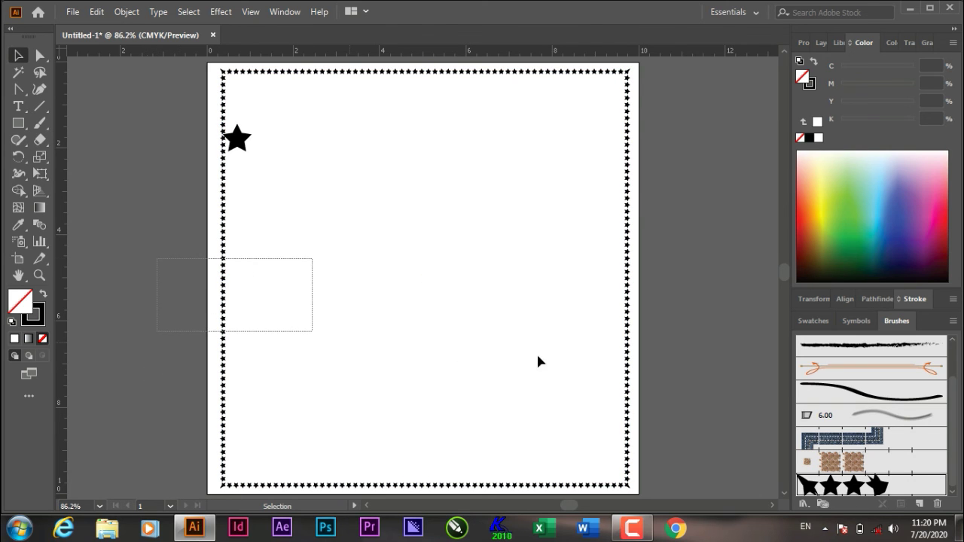
{"action": "left_click", "coordinate": [210, 188]}
{"action": "left_click", "coordinate": [239, 144]}
{"action": "key", "text": "Delete"}
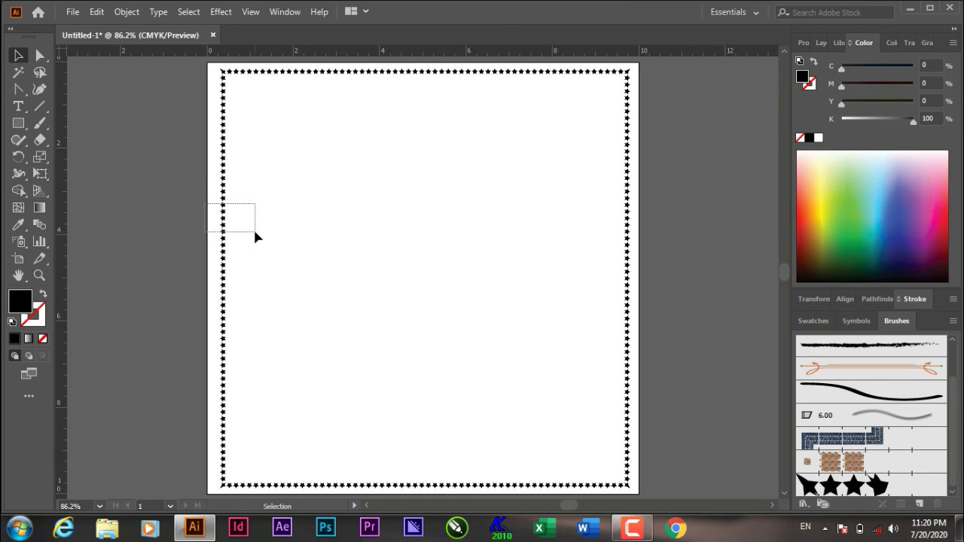
{"action": "left_click_drag", "start_coordinate": [255, 232], "coordinate": [255, 232]}
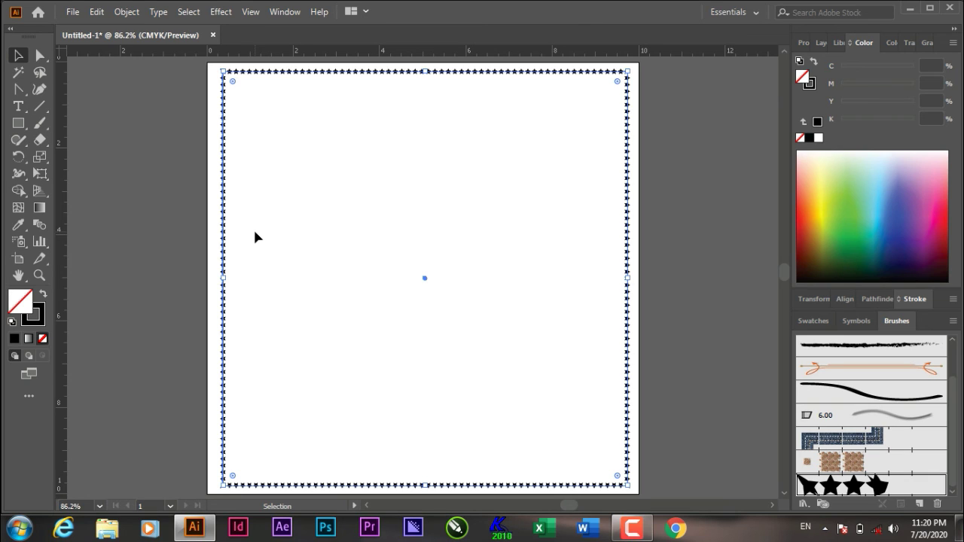
{"action": "key", "text": "Delete"}
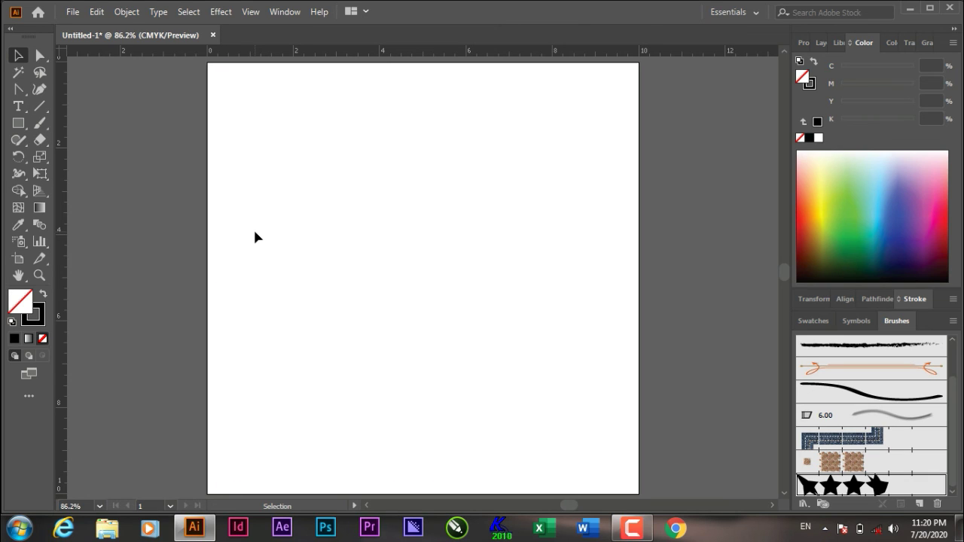